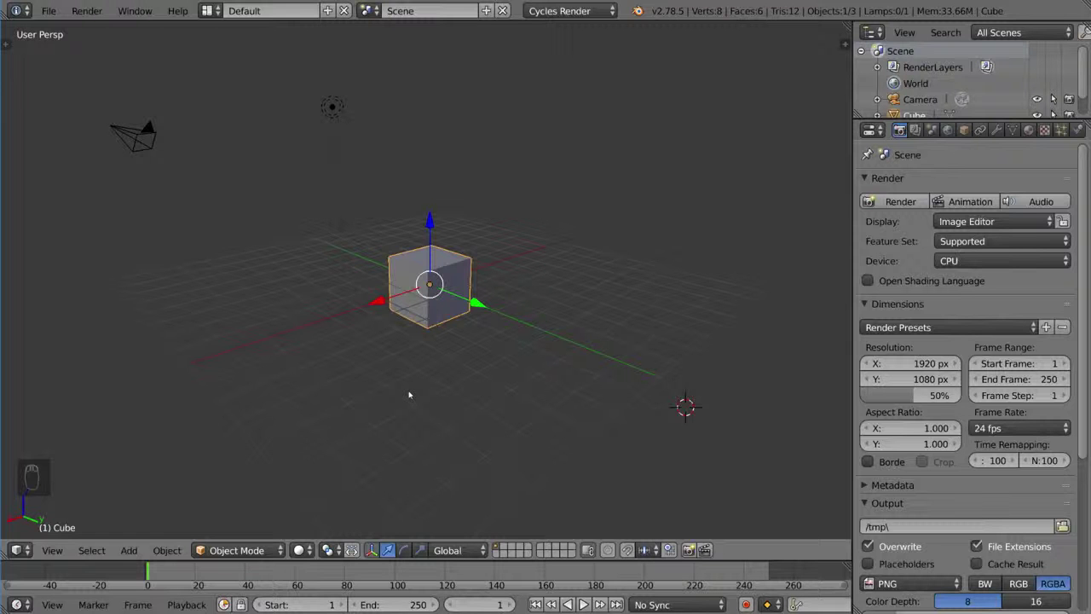
In Edit Mode, extrude a stray edge out of the cube's top corner vertex
{"action": "scroll", "coordinate": [500, 329], "scroll_direction": "up", "scroll_amount": 3}
{"action": "scroll", "coordinate": [589, 297], "scroll_direction": "up", "scroll_amount": 1}
{"action": "mouse_move", "coordinate": [589, 298]}
{"action": "middle_mouse_down"}
{"action": "mouse_move", "coordinate": [542, 314]}
{"action": "mouse_move", "coordinate": [537, 338]}
{"action": "middle_mouse_up"}
{"action": "key", "text": "Tab"}
{"action": "right_click", "coordinate": [342, 218]}
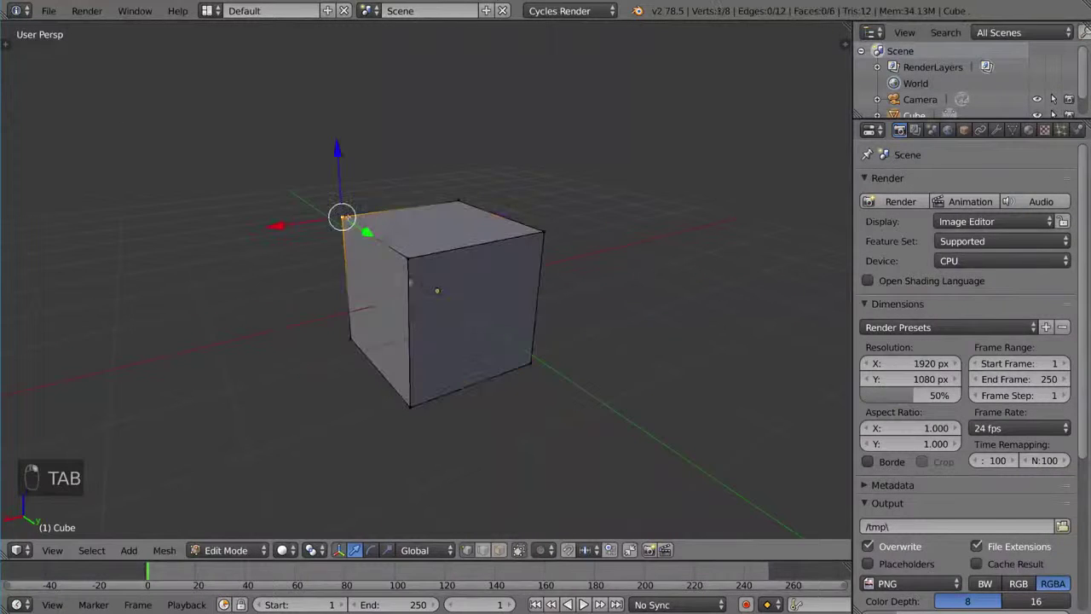
{"action": "middle_click_drag", "start_coordinate": [417, 312], "coordinate": [470, 333]}
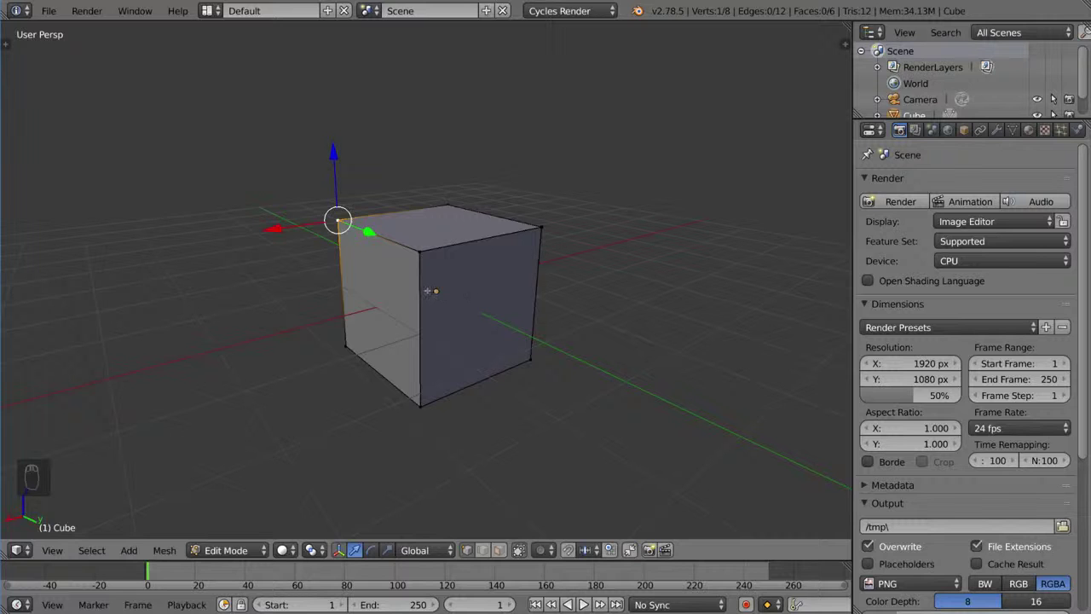
{"action": "key", "text": "e"}
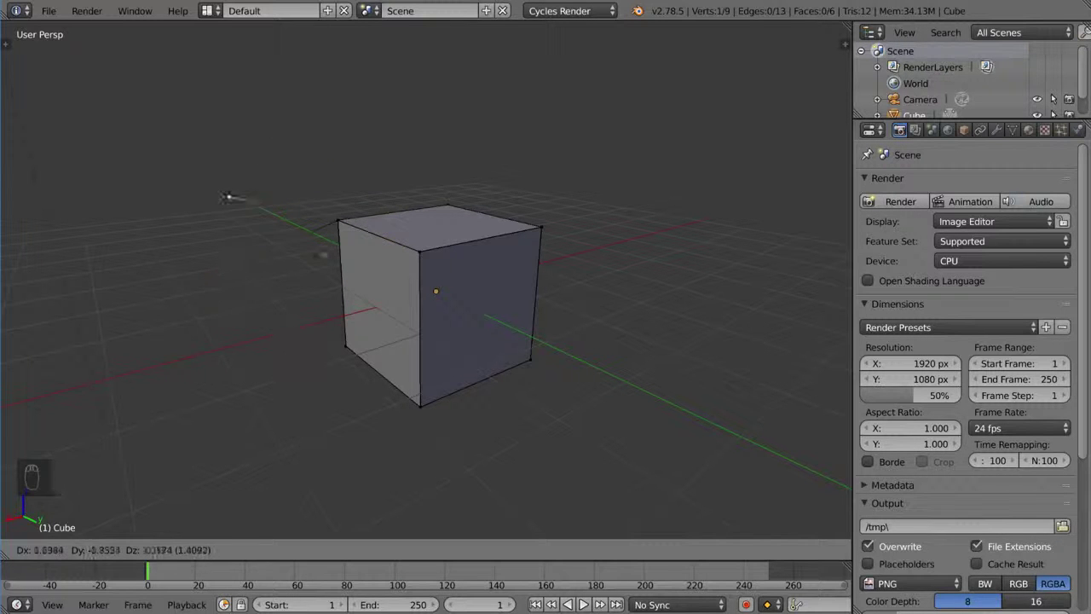
{"action": "left_click", "coordinate": [322, 209]}
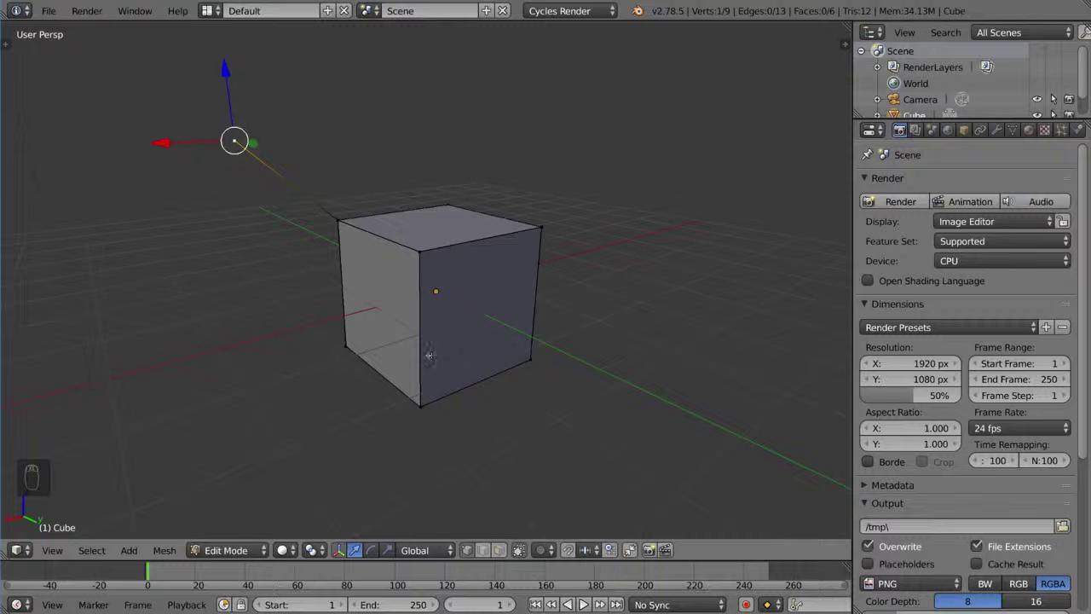
Add a second corner vertex and extrude both into a thin flap to the left
{"action": "right_click", "coordinate": [358, 237]}
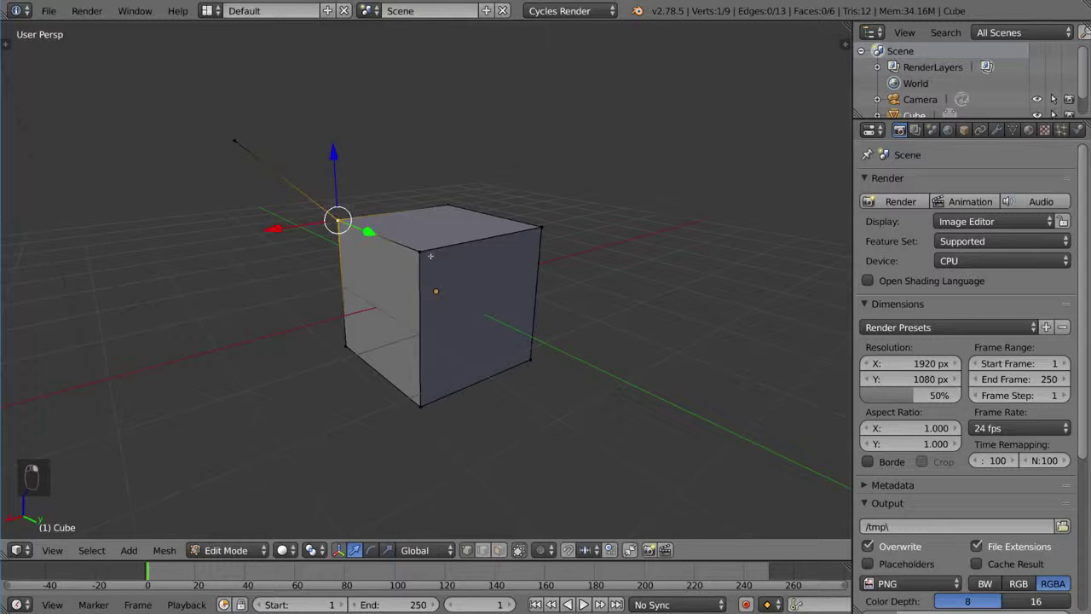
{"action": "middle_click_drag", "start_coordinate": [358, 237], "coordinate": [334, 267]}
{"action": "key", "text": "e"}
{"action": "left_click", "coordinate": [271, 254]}
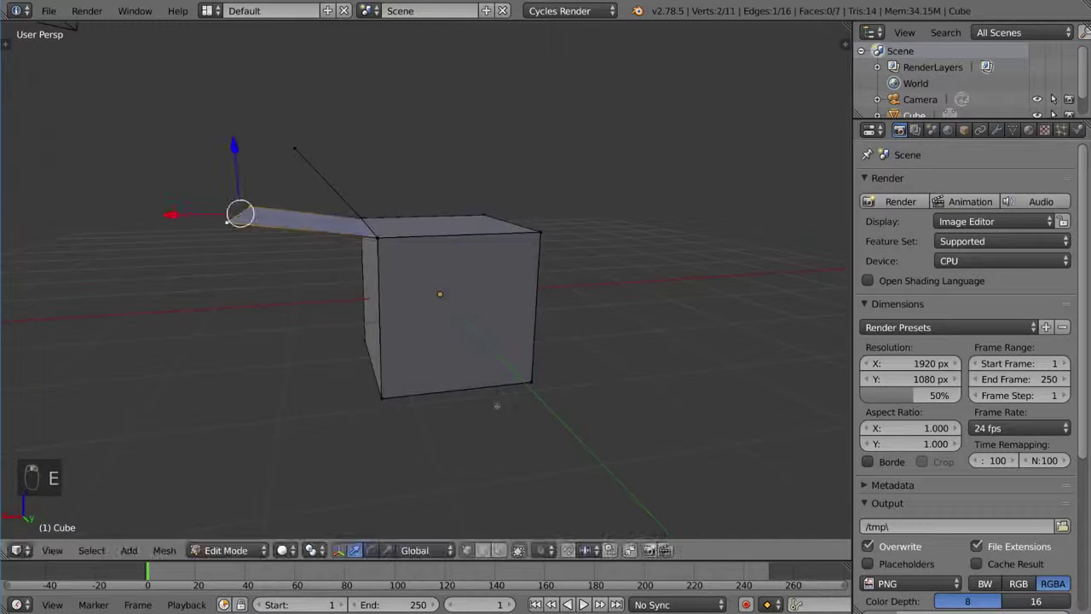
In face mode, extrude the cube's left face outward into an attached box
{"action": "key", "text": "ctrl+Tab"}
{"action": "middle_click_drag", "start_coordinate": [445, 391], "coordinate": [468, 358]}
{"action": "right_click", "coordinate": [383, 311]}
{"action": "middle_click_drag", "start_coordinate": [384, 311], "coordinate": [442, 320]}
{"action": "key", "text": "e"}
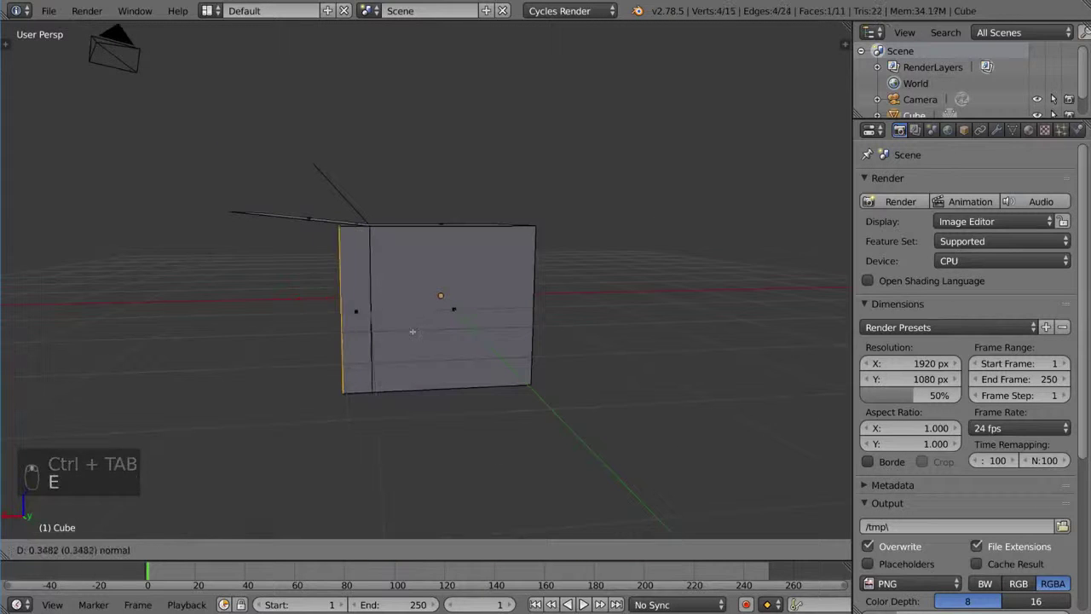
{"action": "left_click", "coordinate": [344, 343]}
{"action": "mouse_move", "coordinate": [345, 343]}
{"action": "middle_mouse_down"}
{"action": "mouse_move", "coordinate": [629, 369]}
{"action": "mouse_move", "coordinate": [721, 309]}
{"action": "mouse_move", "coordinate": [472, 345]}
{"action": "mouse_move", "coordinate": [449, 323]}
{"action": "middle_mouse_up"}
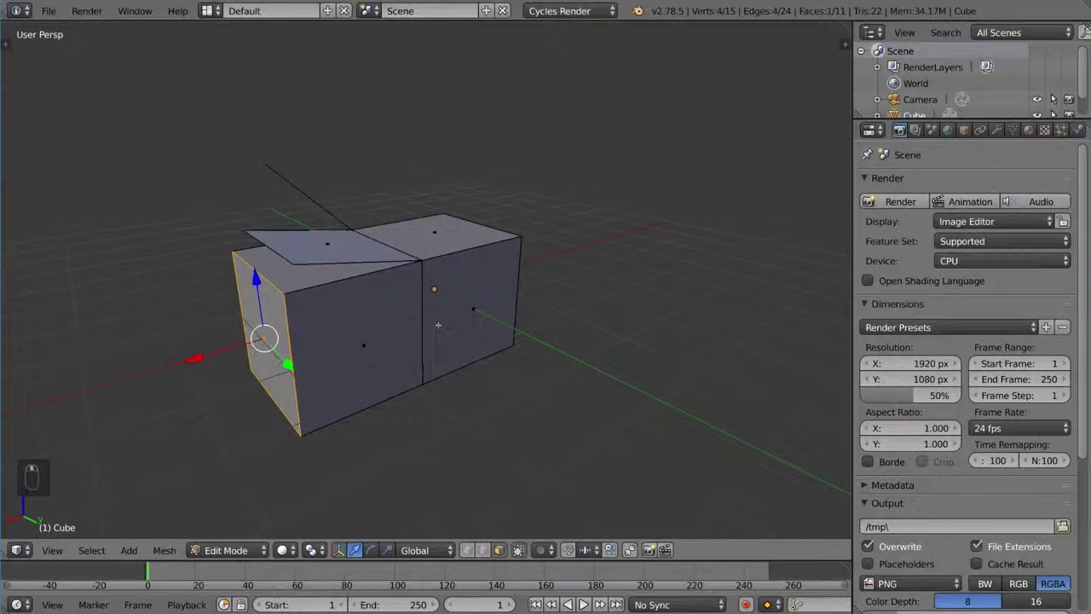
{"action": "middle_click_drag", "start_coordinate": [395, 345], "coordinate": [471, 322]}
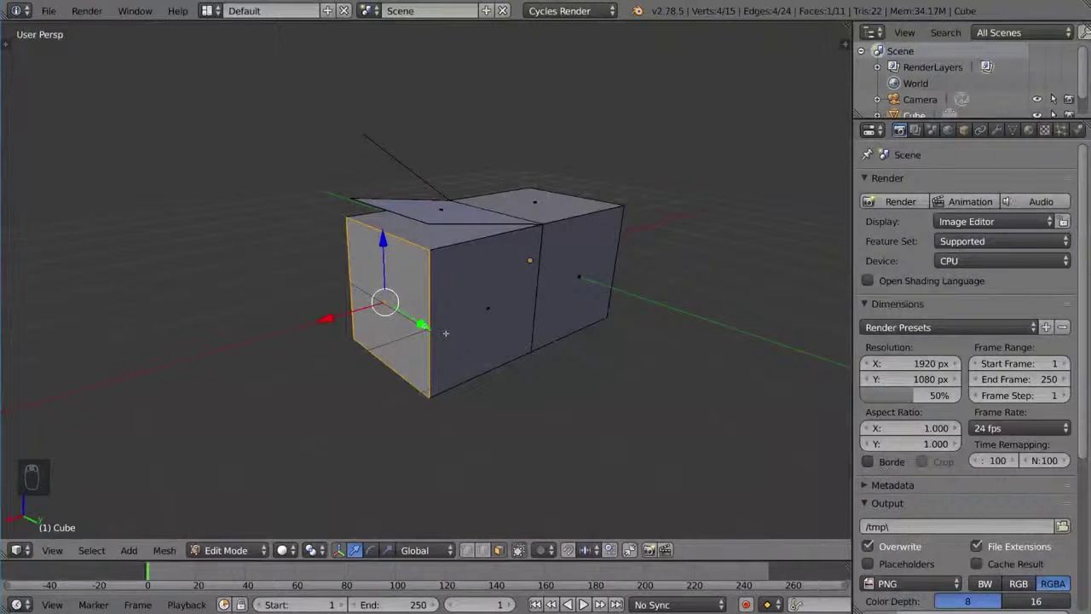
{"action": "key", "text": "e"}
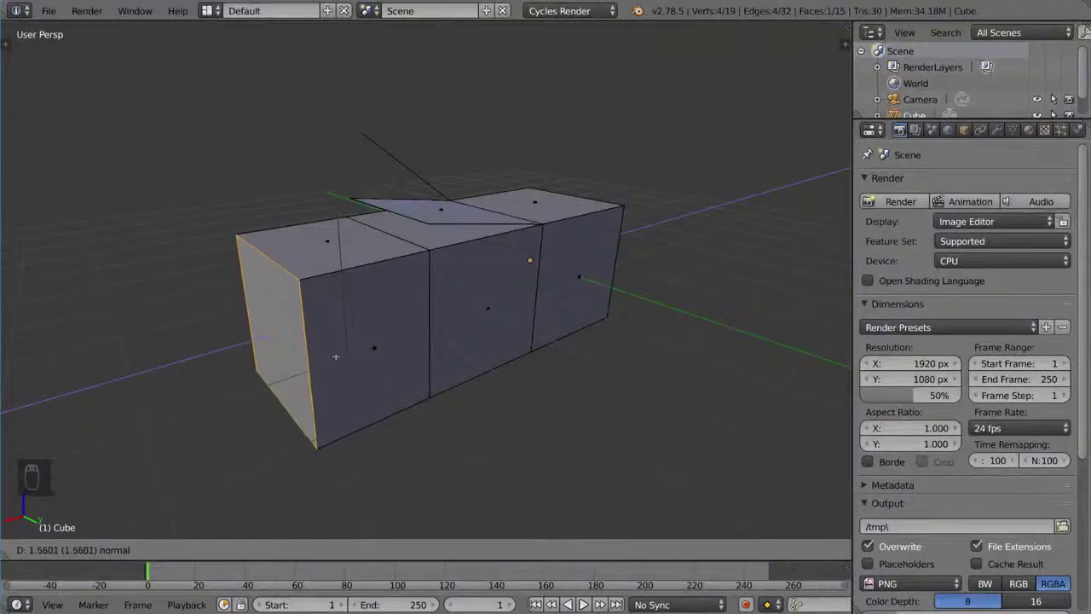
{"action": "right_click", "coordinate": [344, 353]}
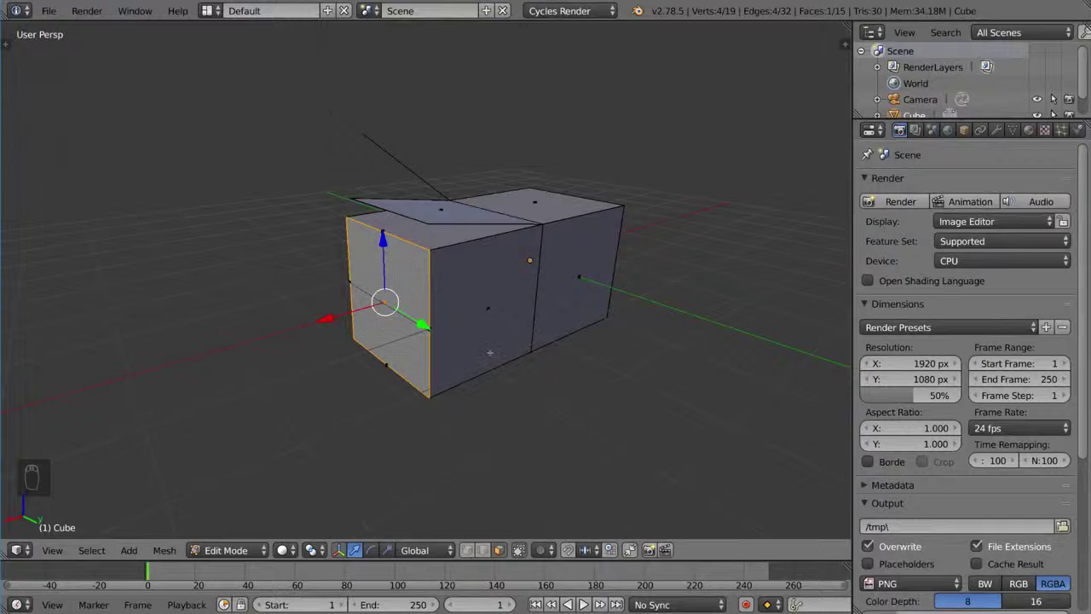
{"action": "middle_click_drag", "start_coordinate": [488, 351], "coordinate": [477, 344]}
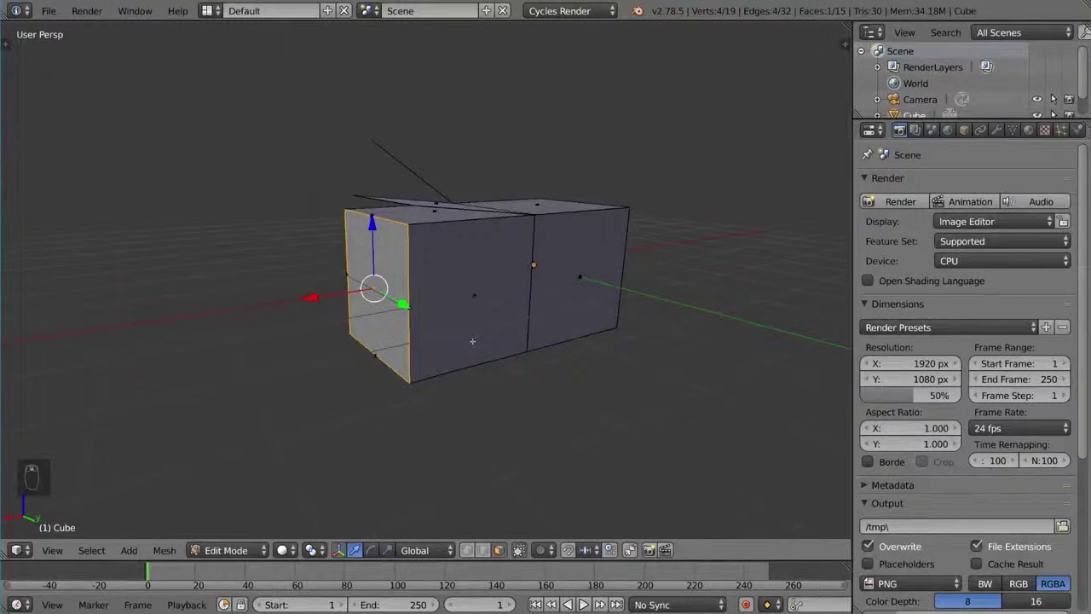
{"action": "key", "text": "g"}
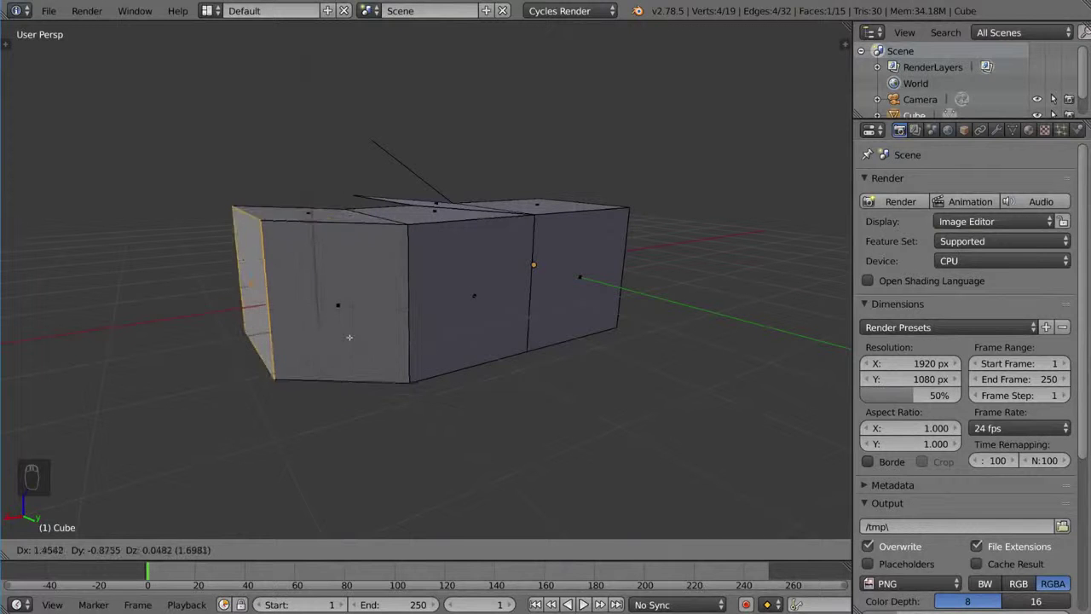
Cancel the move, resize the end face, and extrude it twice into new blocks
{"action": "key", "text": "Escape"}
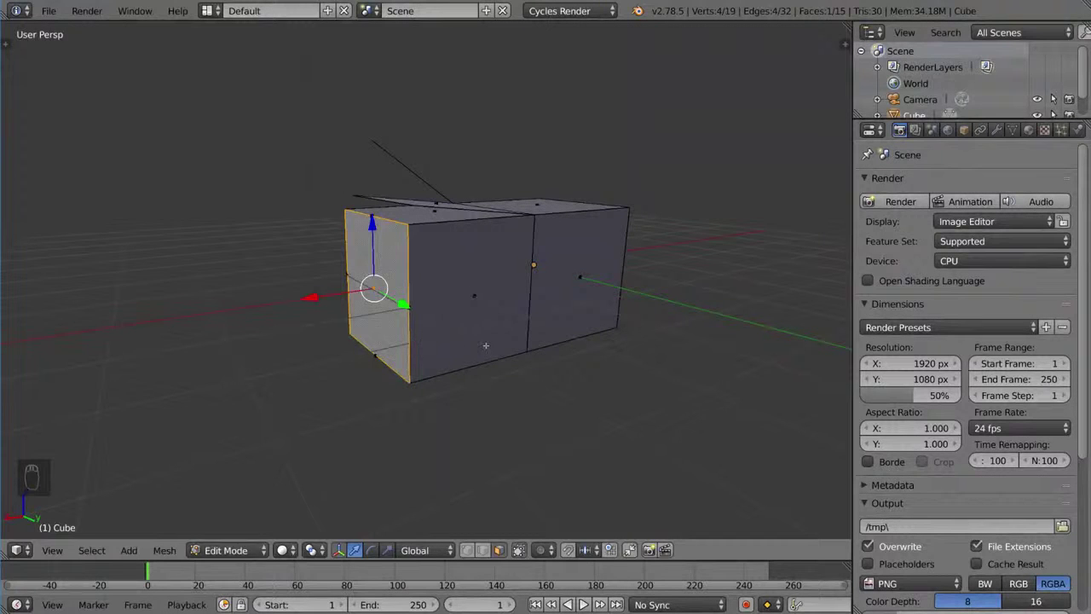
{"action": "key", "text": "s"}
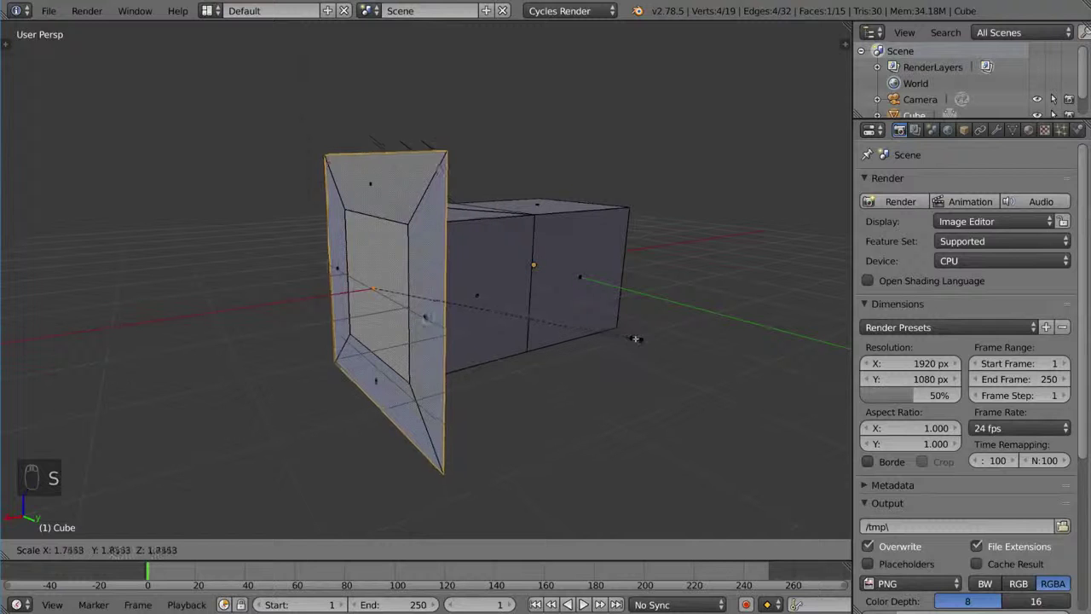
{"action": "left_click", "coordinate": [592, 343]}
{"action": "key", "text": "e"}
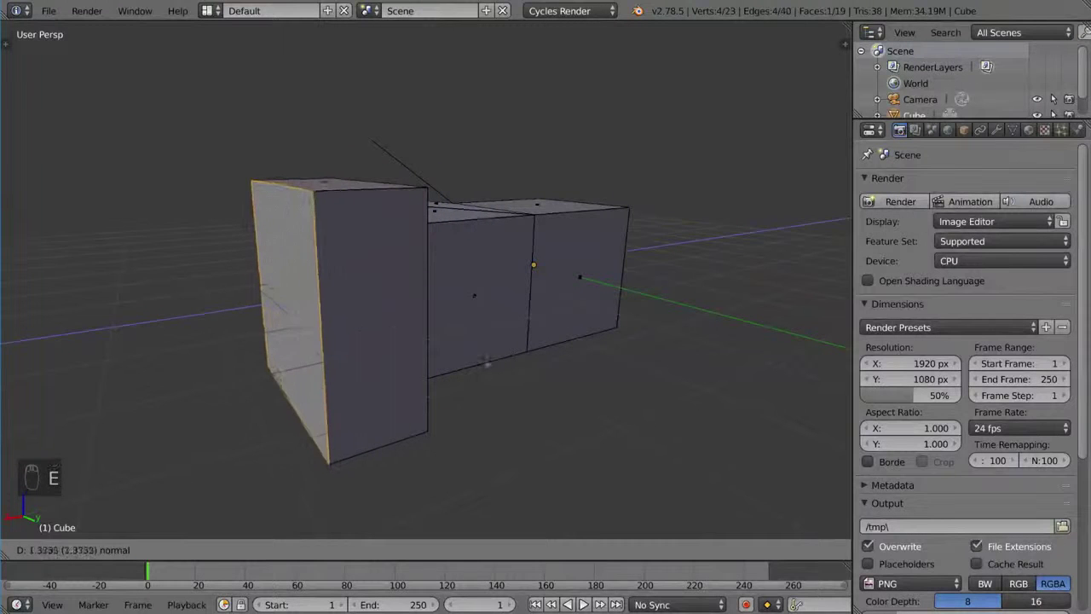
{"action": "left_click", "coordinate": [483, 365]}
{"action": "mouse_move", "coordinate": [484, 365]}
{"action": "middle_mouse_down"}
{"action": "mouse_move", "coordinate": [375, 511]}
{"action": "mouse_move", "coordinate": [488, 335]}
{"action": "middle_mouse_up"}
{"action": "key", "text": "e"}
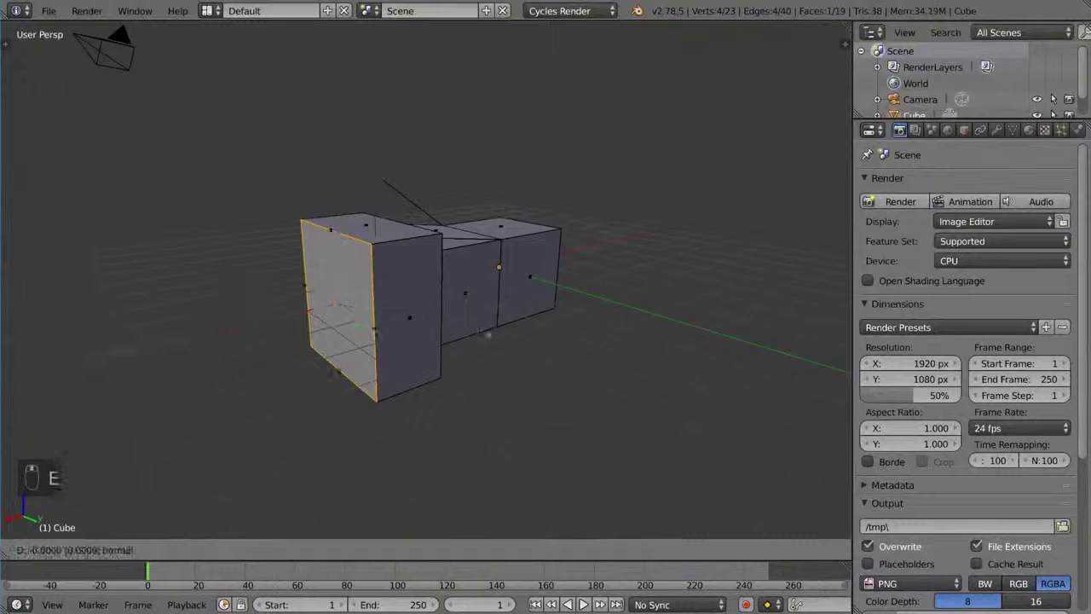
{"action": "left_click", "coordinate": [489, 335]}
Keep extruding and shrinking the end face into a stepped row, then undo everything back to the plain cube
{"action": "key", "text": "s"}
{"action": "mouse_move", "coordinate": [477, 341]}
{"action": "middle_mouse_down"}
{"action": "mouse_move", "coordinate": [466, 343]}
{"action": "mouse_move", "coordinate": [503, 331]}
{"action": "middle_mouse_up"}
{"action": "key", "text": "e"}
{"action": "left_click", "coordinate": [465, 343]}
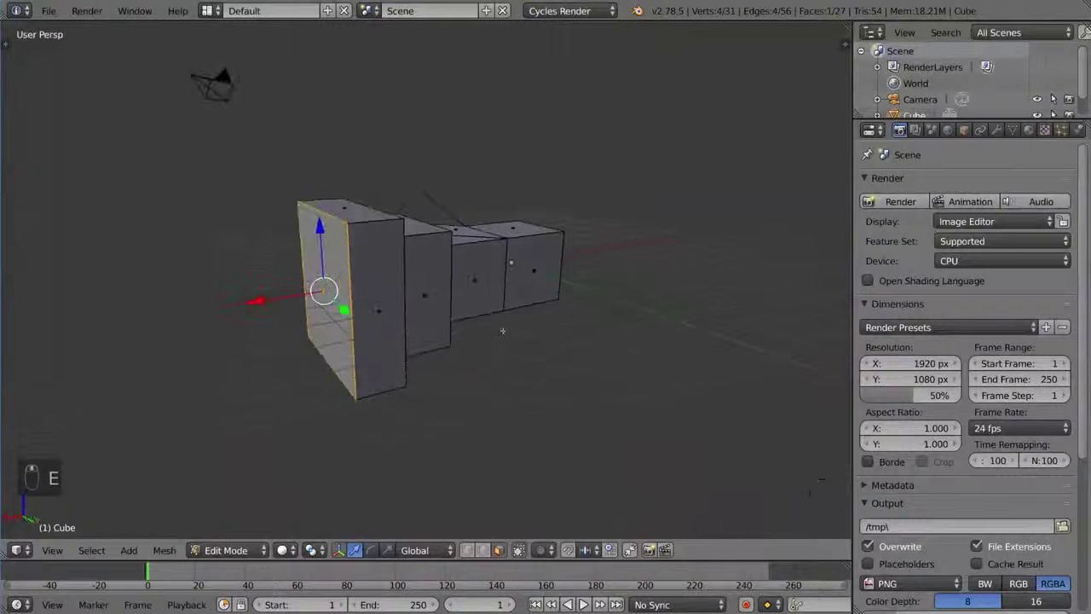
{"action": "key", "text": "e"}
{"action": "left_click", "coordinate": [503, 331]}
{"action": "key", "text": "s"}
{"action": "left_click", "coordinate": [465, 345]}
{"action": "key", "text": "e"}
{"action": "left_click", "coordinate": [383, 359]}
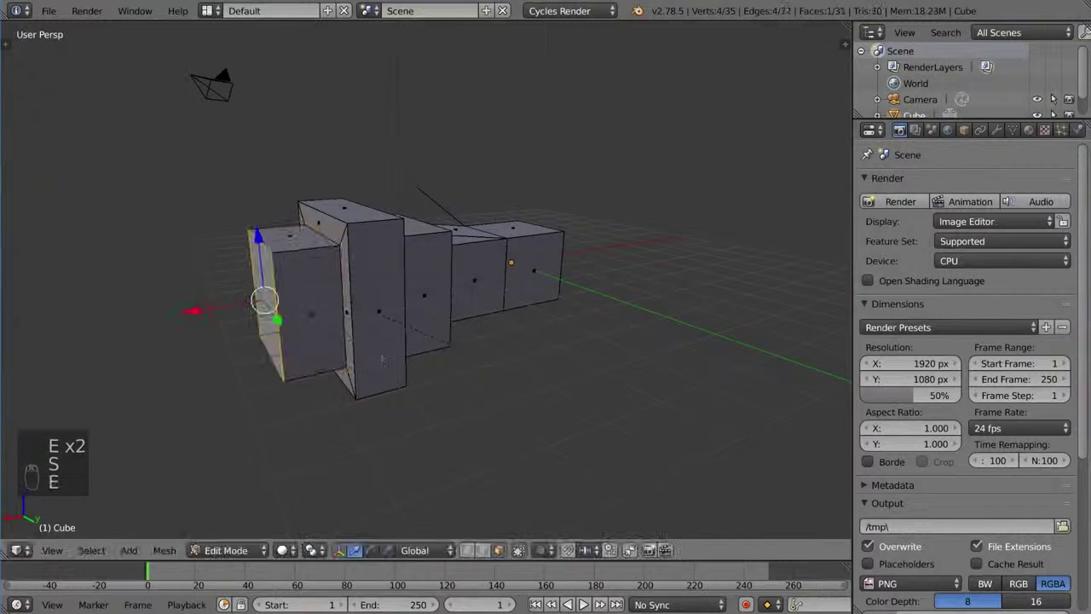
{"action": "key", "text": "ctrl+z"}
{"action": "key", "text": "ctrl+z"}
{"action": "key", "text": "ctrl+z"}
{"action": "key", "text": "ctrl+z"}
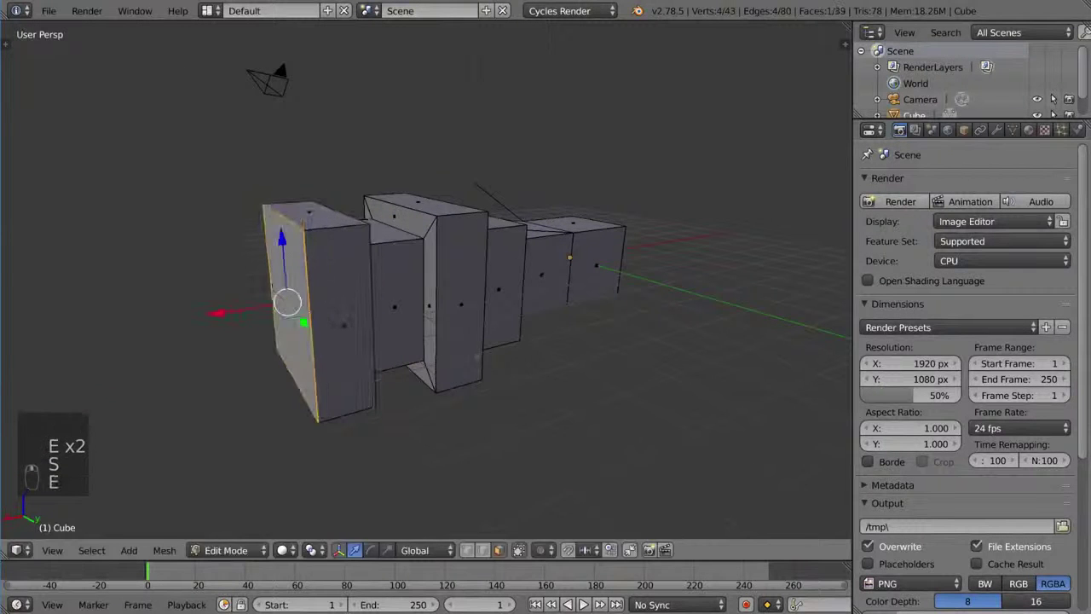
{"action": "key", "text": "ctrl+z"}
{"action": "key", "text": "ctrl+z"}
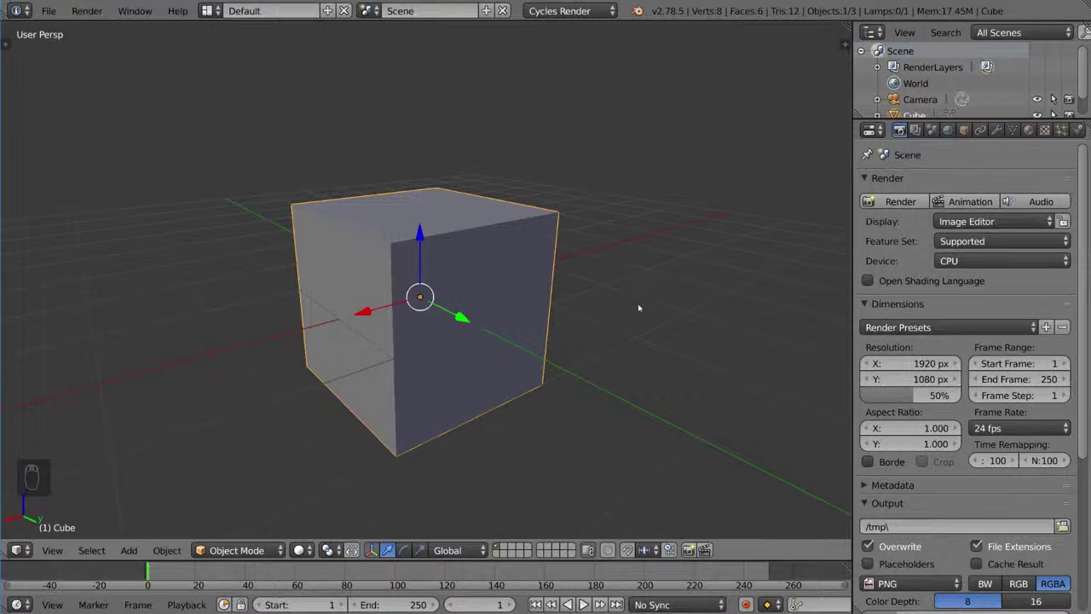
Enter Edit Mode and select only the cube's top-left corner vertex
{"action": "scroll", "coordinate": [617, 314], "scroll_direction": "down", "scroll_amount": 2}
{"action": "scroll", "coordinate": [601, 312], "scroll_direction": "down", "scroll_amount": 2}
{"action": "key", "text": "Tab"}
{"action": "mouse_move", "coordinate": [497, 317]}
{"action": "middle_mouse_down"}
{"action": "mouse_move", "coordinate": [456, 317]}
{"action": "mouse_move", "coordinate": [524, 324]}
{"action": "middle_mouse_up"}
{"action": "right_click", "coordinate": [438, 345]}
{"action": "right_click", "coordinate": [415, 237]}
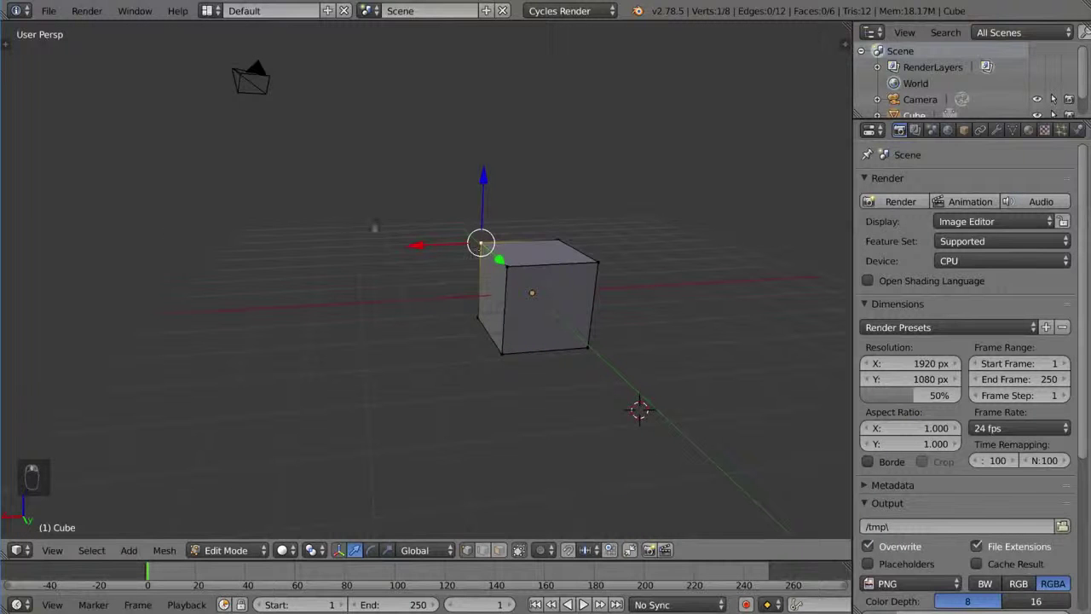
Ctrl+right-click around the viewport to extrude a long looping chain of vertices around the cube
{"action": "right_click", "coordinate": [358, 206], "text": "ctrl"}
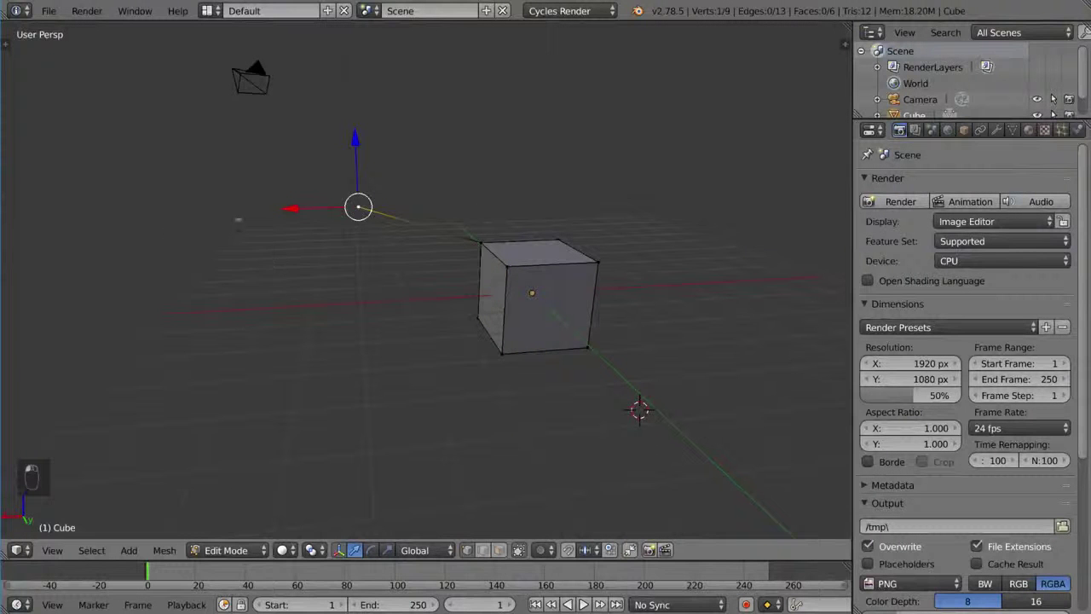
{"action": "right_click", "coordinate": [221, 174], "text": "ctrl"}
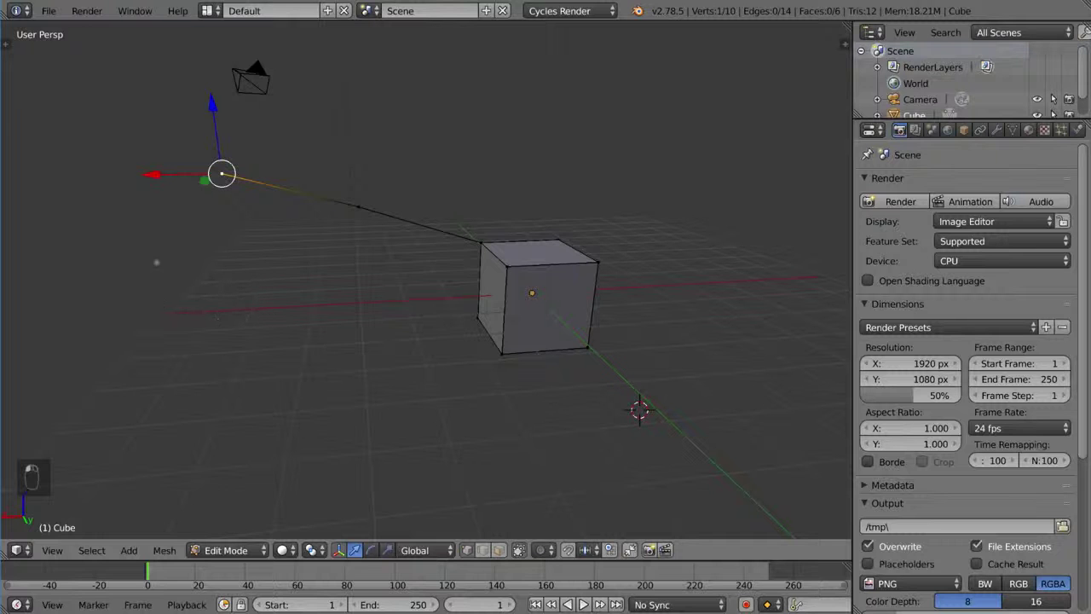
{"action": "right_click", "coordinate": [157, 143], "text": "ctrl"}
{"action": "scroll", "coordinate": [332, 133], "scroll_direction": "down", "scroll_amount": 2}
{"action": "right_click", "coordinate": [267, 94], "text": "ctrl"}
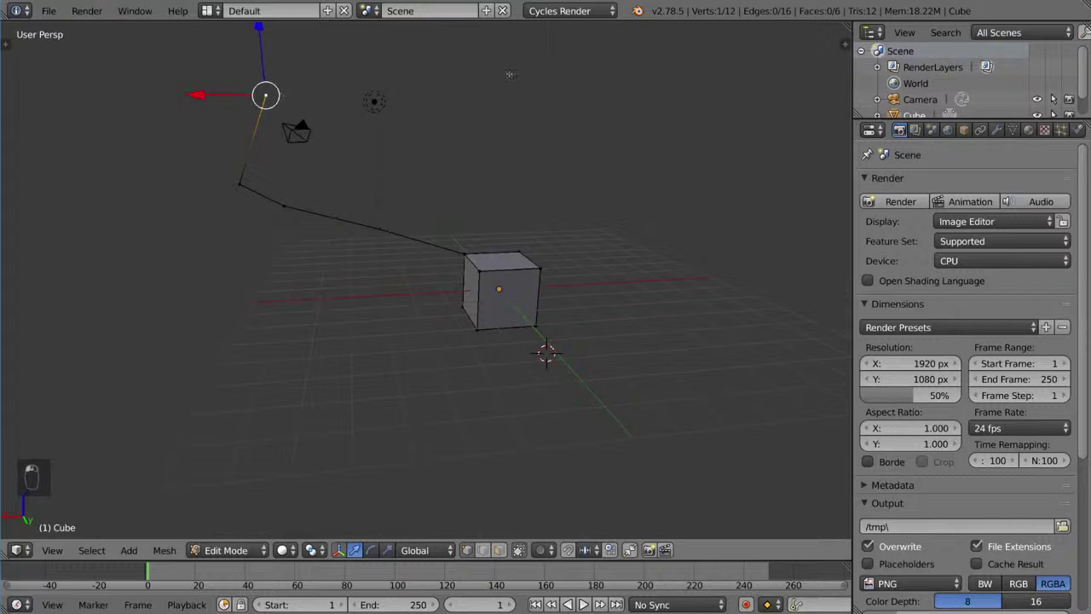
{"action": "right_click", "coordinate": [496, 75], "text": "ctrl"}
{"action": "right_click", "coordinate": [604, 126], "text": "ctrl"}
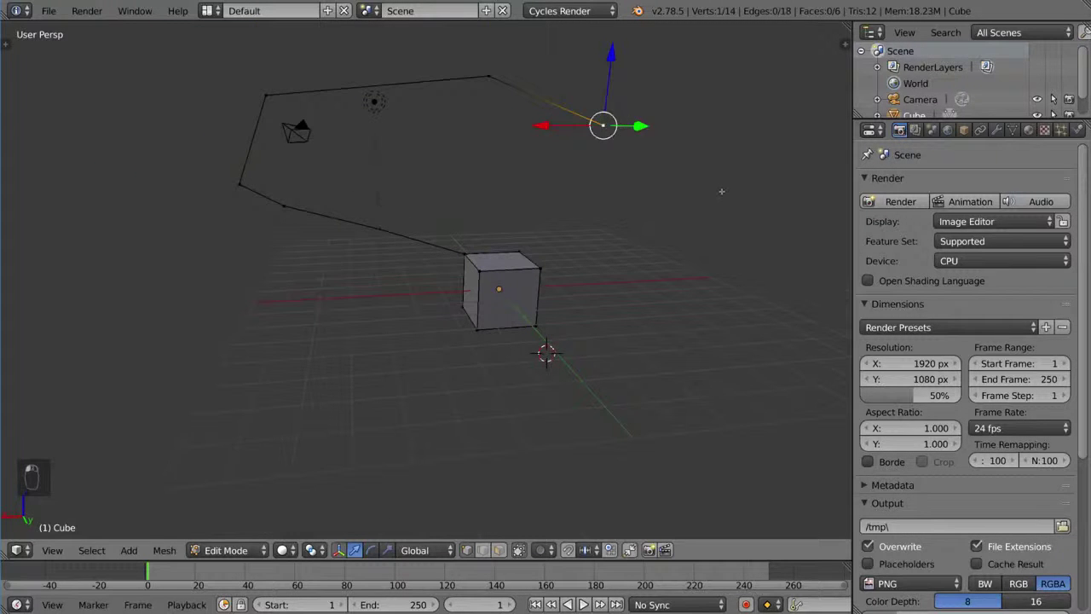
{"action": "right_click", "coordinate": [721, 191], "text": "ctrl"}
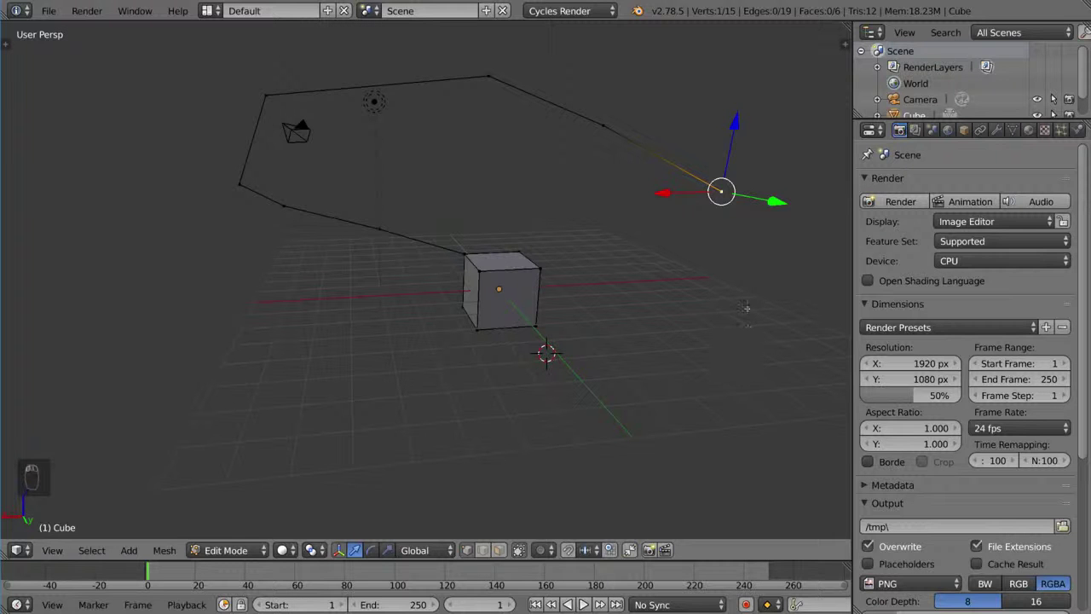
{"action": "right_click", "coordinate": [745, 307], "text": "ctrl"}
{"action": "right_click", "coordinate": [664, 407], "text": "ctrl"}
{"action": "right_click", "coordinate": [426, 449], "text": "ctrl"}
{"action": "right_click", "coordinate": [249, 410], "text": "ctrl"}
{"action": "right_click", "coordinate": [172, 322], "text": "ctrl"}
{"action": "right_click", "coordinate": [141, 222], "text": "ctrl"}
{"action": "right_click", "coordinate": [174, 138], "text": "ctrl"}
{"action": "right_click", "coordinate": [423, 138], "text": "ctrl"}
{"action": "right_click", "coordinate": [568, 177], "text": "ctrl"}
{"action": "right_click", "coordinate": [668, 258], "text": "ctrl"}
{"action": "right_click", "coordinate": [593, 357], "text": "ctrl"}
{"action": "right_click", "coordinate": [384, 381], "text": "ctrl"}
{"action": "right_click", "coordinate": [286, 314], "text": "ctrl"}
{"action": "right_click", "coordinate": [384, 208], "text": "ctrl"}
{"action": "right_click", "coordinate": [413, 314], "text": "ctrl"}
{"action": "right_click", "coordinate": [401, 440], "text": "ctrl"}
{"action": "right_click", "coordinate": [66, 398], "text": "ctrl"}
{"action": "right_click", "coordinate": [435, 276], "text": "ctrl"}
{"action": "right_click", "coordinate": [670, 397], "text": "ctrl"}
{"action": "right_click", "coordinate": [576, 476], "text": "ctrl"}
{"action": "right_click", "coordinate": [328, 364], "text": "ctrl"}
{"action": "right_click", "coordinate": [261, 284], "text": "ctrl"}
{"action": "right_click", "coordinate": [242, 220], "text": "ctrl"}
{"action": "right_click", "coordinate": [320, 145], "text": "ctrl"}
{"action": "right_click", "coordinate": [461, 70], "text": "ctrl"}
{"action": "right_click", "coordinate": [651, 53], "text": "ctrl"}
{"action": "right_click", "coordinate": [726, 116], "text": "ctrl"}
{"action": "right_click", "coordinate": [761, 201], "text": "ctrl"}
{"action": "right_click", "coordinate": [698, 230], "text": "ctrl"}
{"action": "right_click", "coordinate": [612, 239], "text": "ctrl"}
{"action": "right_click", "coordinate": [469, 206], "text": "ctrl"}
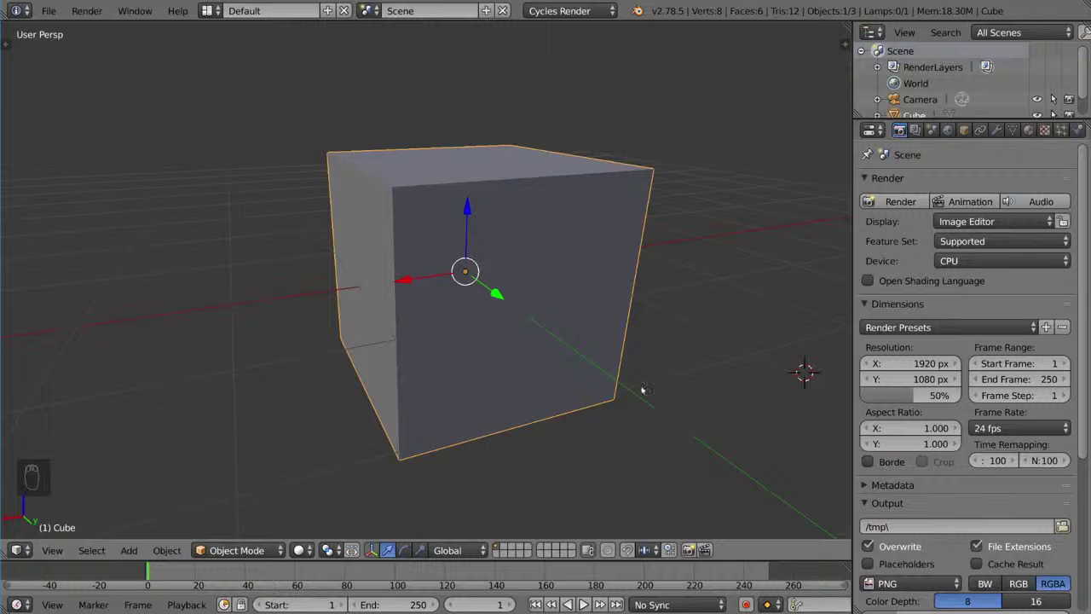
Zoom out, switch to face selection in Edit Mode, and select the cube's left face
{"action": "scroll", "coordinate": [638, 390], "scroll_direction": "down", "scroll_amount": 3}
{"action": "scroll", "coordinate": [633, 390], "scroll_direction": "down", "scroll_amount": 2}
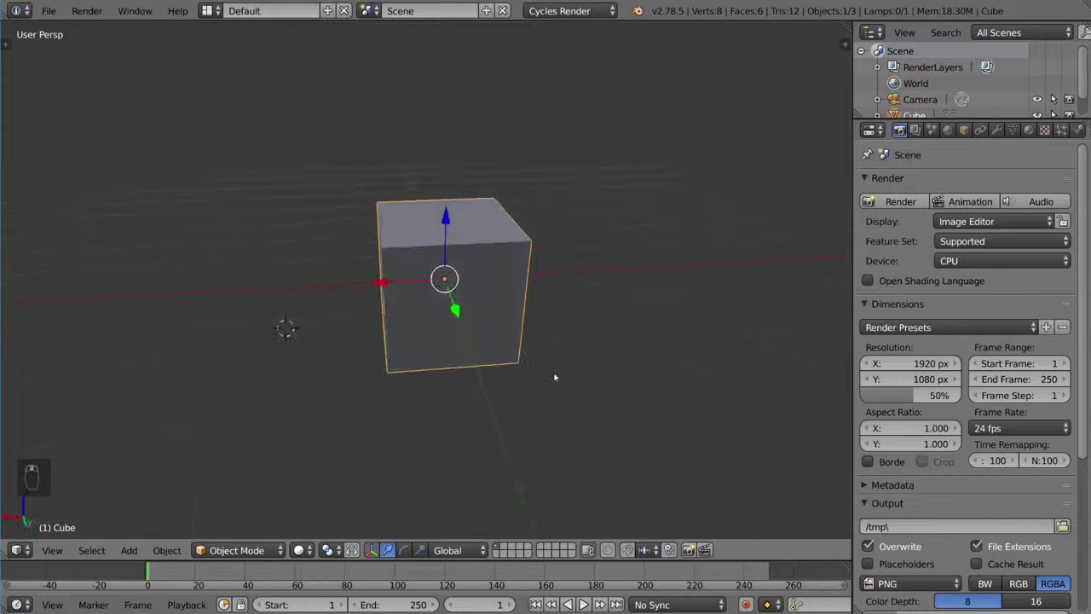
{"action": "middle_click_drag", "start_coordinate": [588, 372], "coordinate": [629, 378]}
{"action": "key", "text": "Tab"}
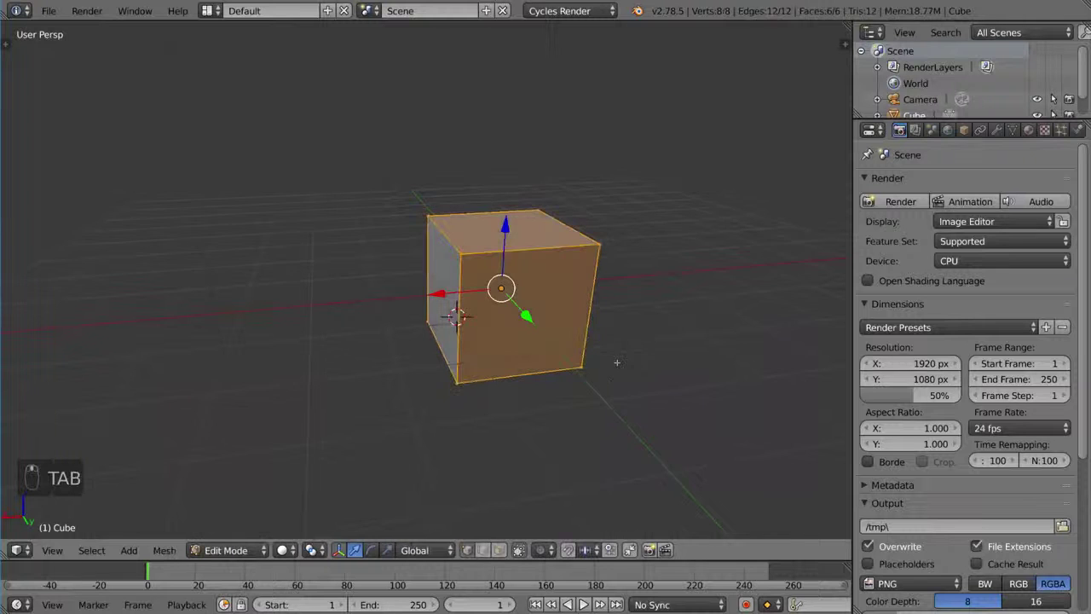
{"action": "key", "text": "ctrl+Tab"}
{"action": "left_click", "coordinate": [578, 396]}
{"action": "right_click", "coordinate": [456, 317]}
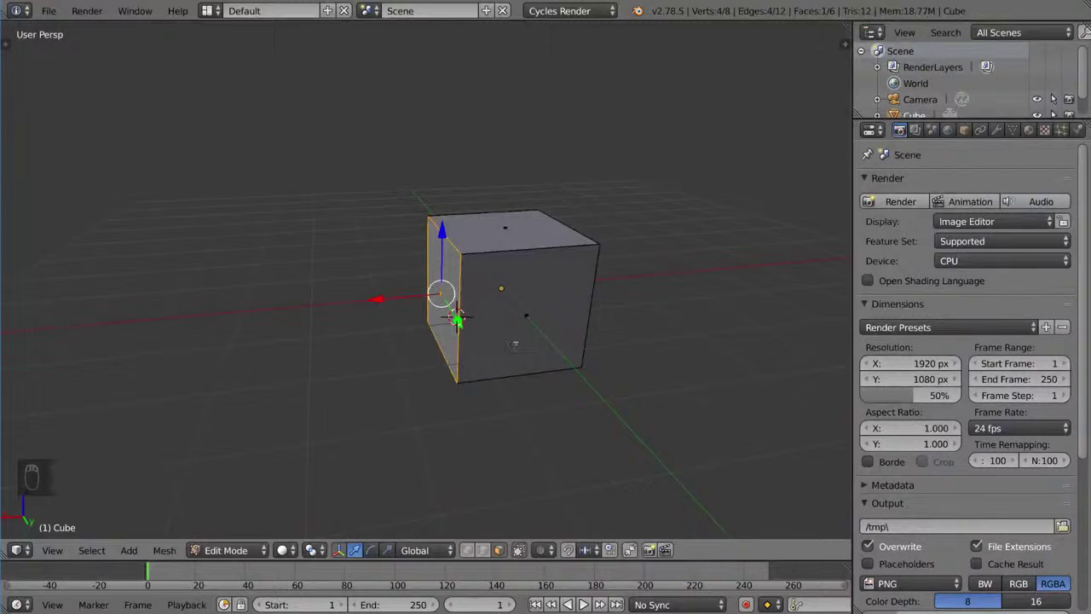
Extrude the left face, cycling X/Y/Z constraints, and send it straight upward into a tall slab
{"action": "key", "text": "e"}
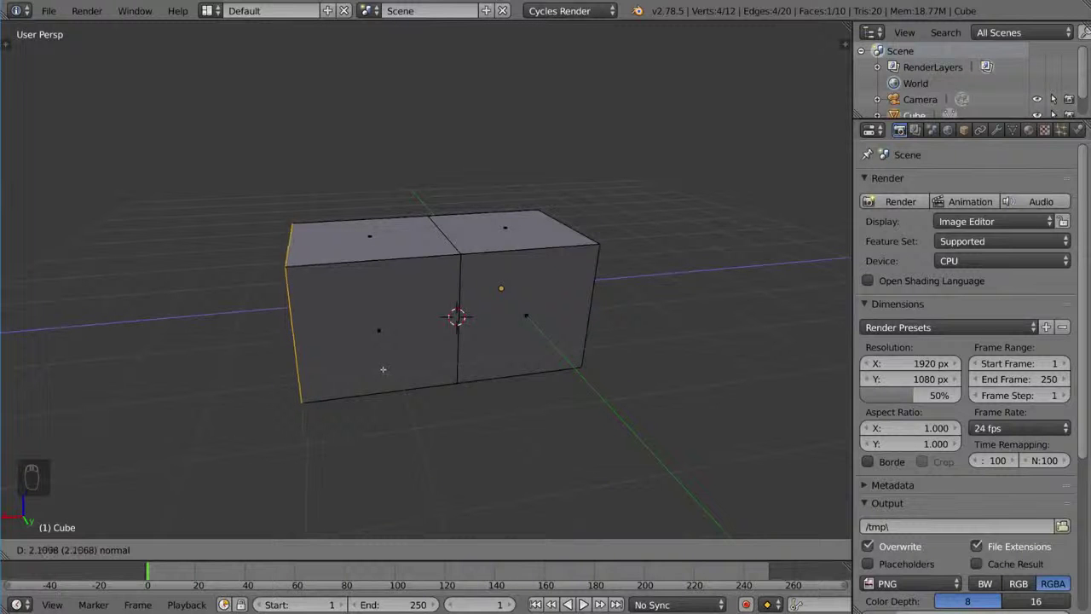
{"action": "key", "text": "z"}
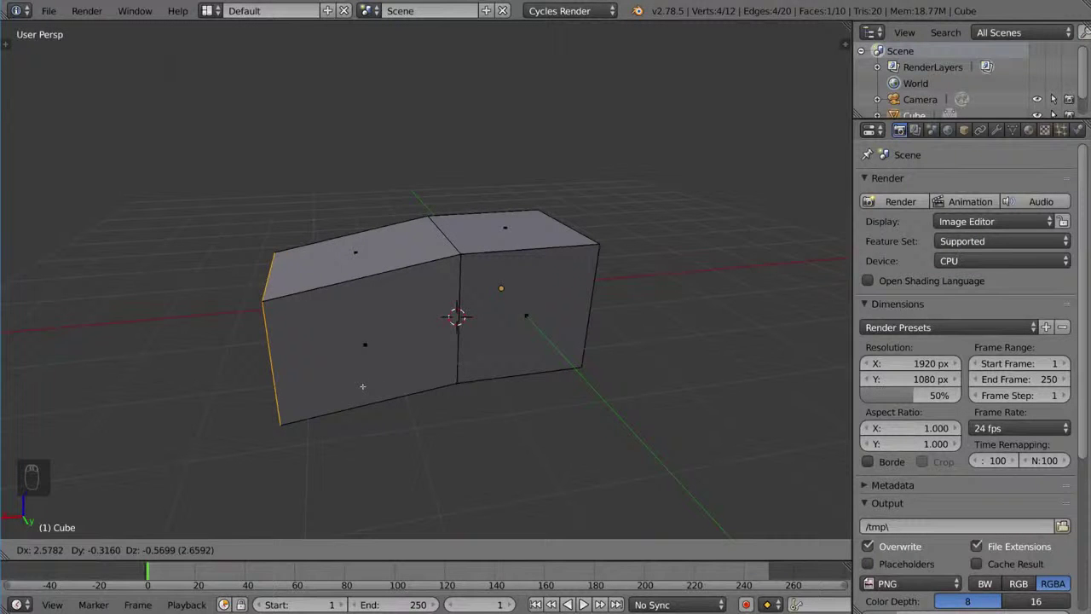
{"action": "key", "text": "z"}
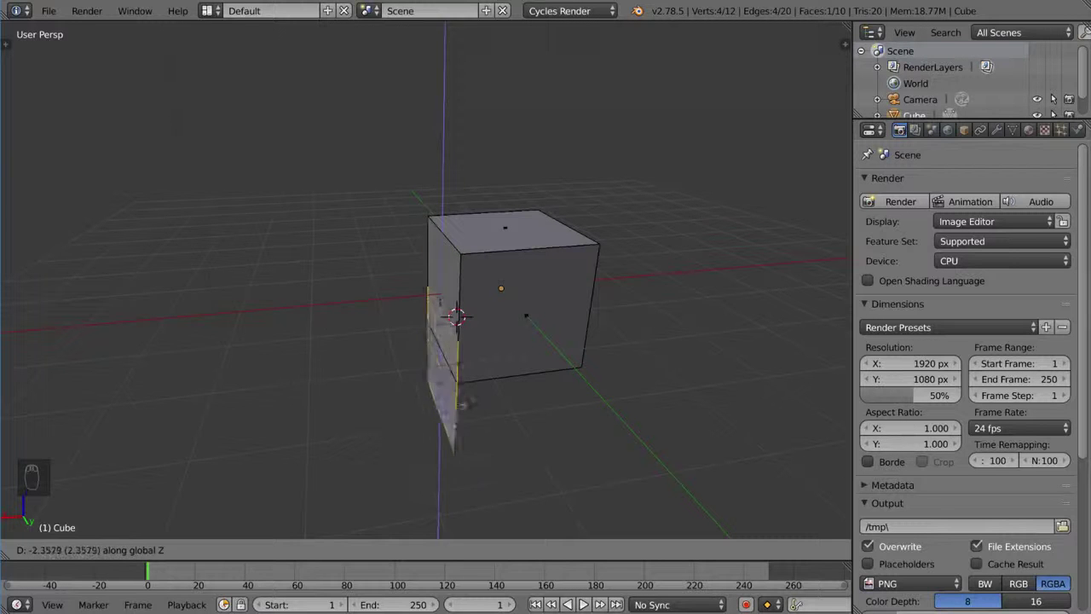
{"action": "key", "text": "x"}
{"action": "key", "text": "y"}
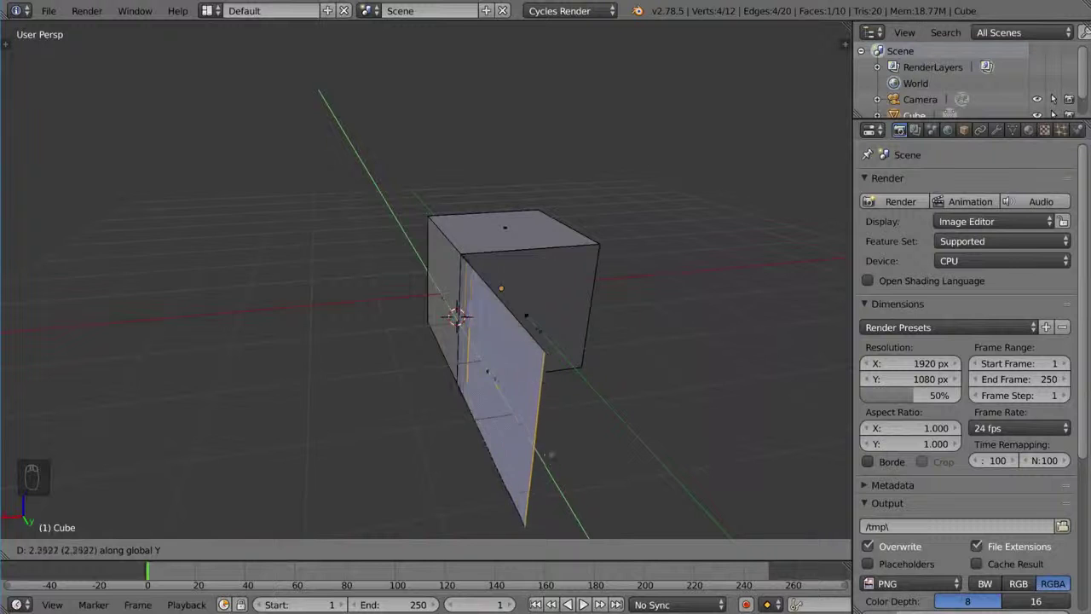
{"action": "key", "text": "x"}
{"action": "key", "text": "x"}
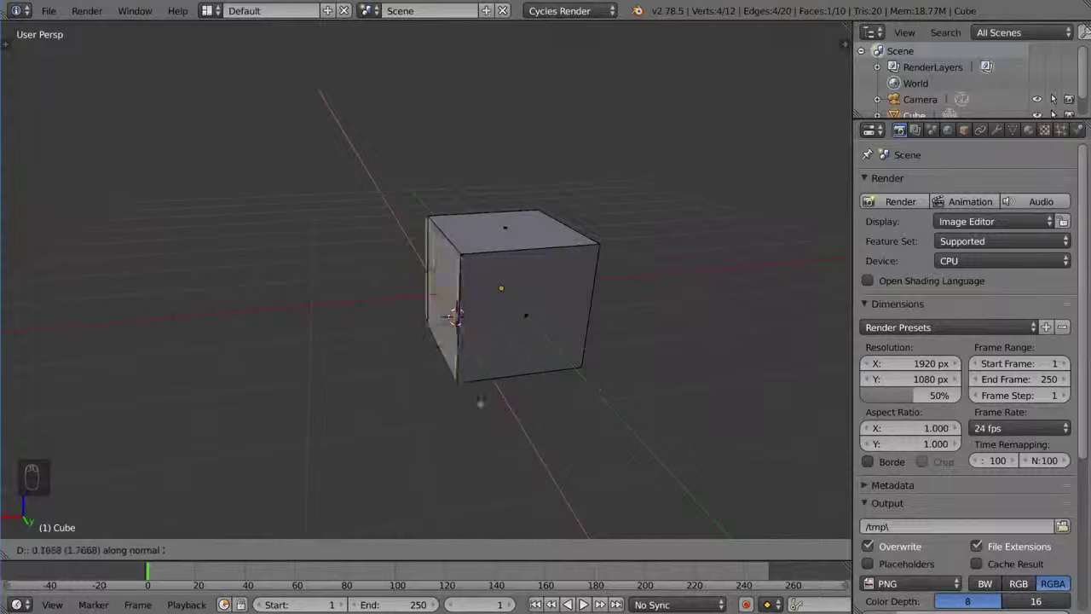
{"action": "key", "text": "z"}
{"action": "key", "text": "z"}
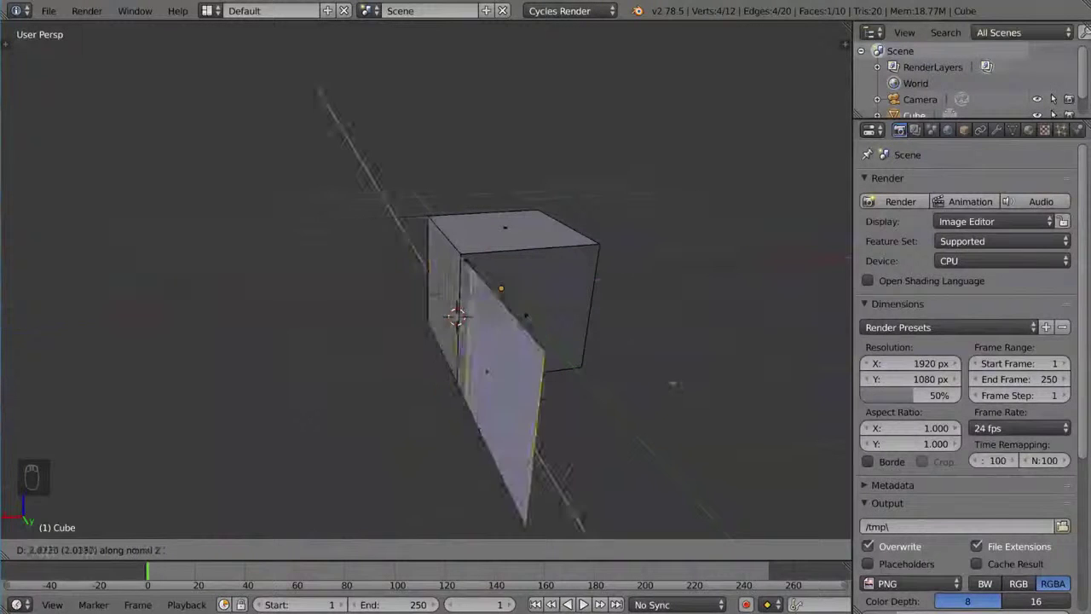
{"action": "key", "text": "y"}
{"action": "key", "text": "y"}
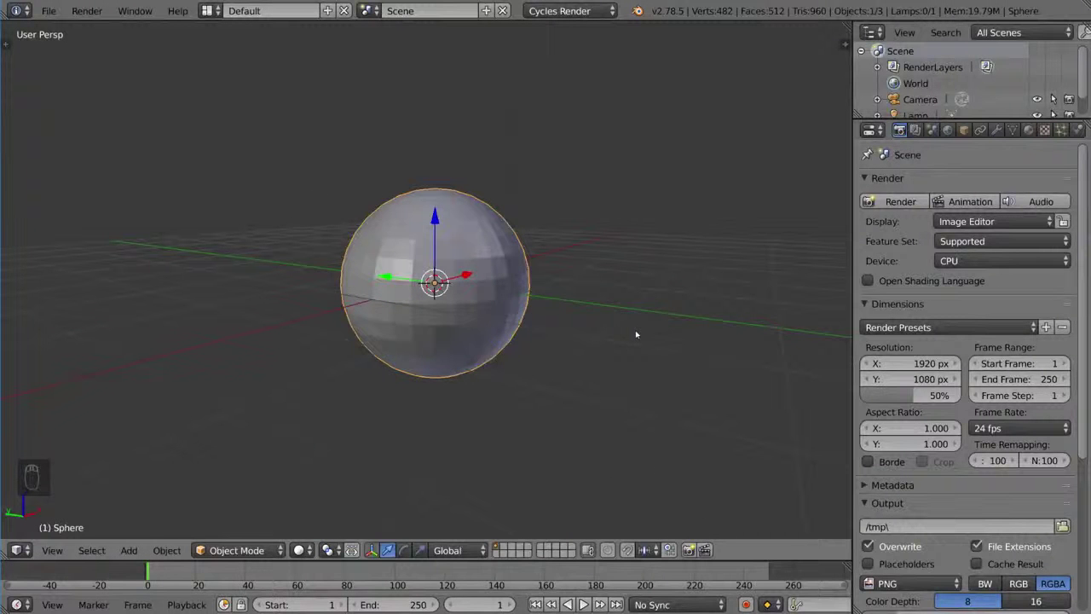
Enter Edit Mode on the sphere and select the first scattered faces
{"action": "middle_click_drag", "start_coordinate": [631, 338], "coordinate": [610, 345]}
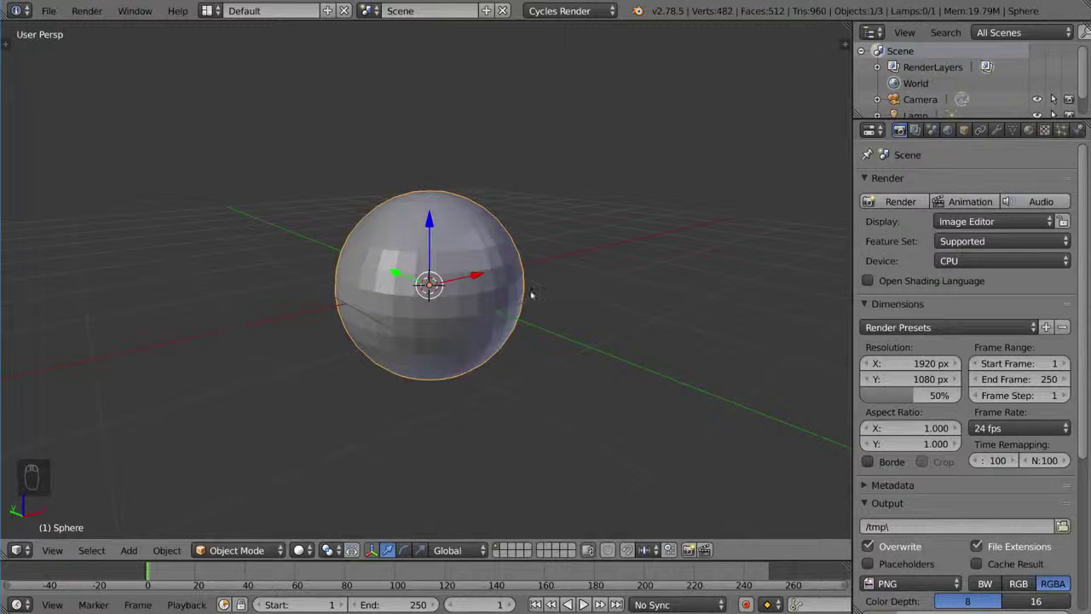
{"action": "key", "text": "Tab"}
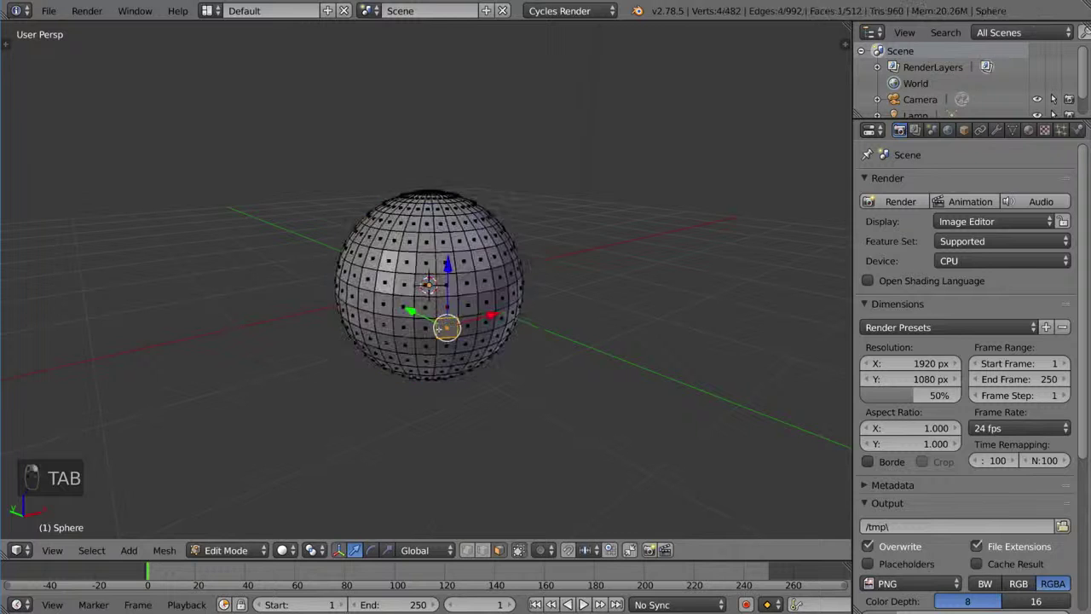
{"action": "left_click", "coordinate": [522, 298]}
{"action": "middle_click_drag", "start_coordinate": [521, 298], "coordinate": [529, 281]}
{"action": "right_click", "coordinate": [470, 230], "text": "shift"}
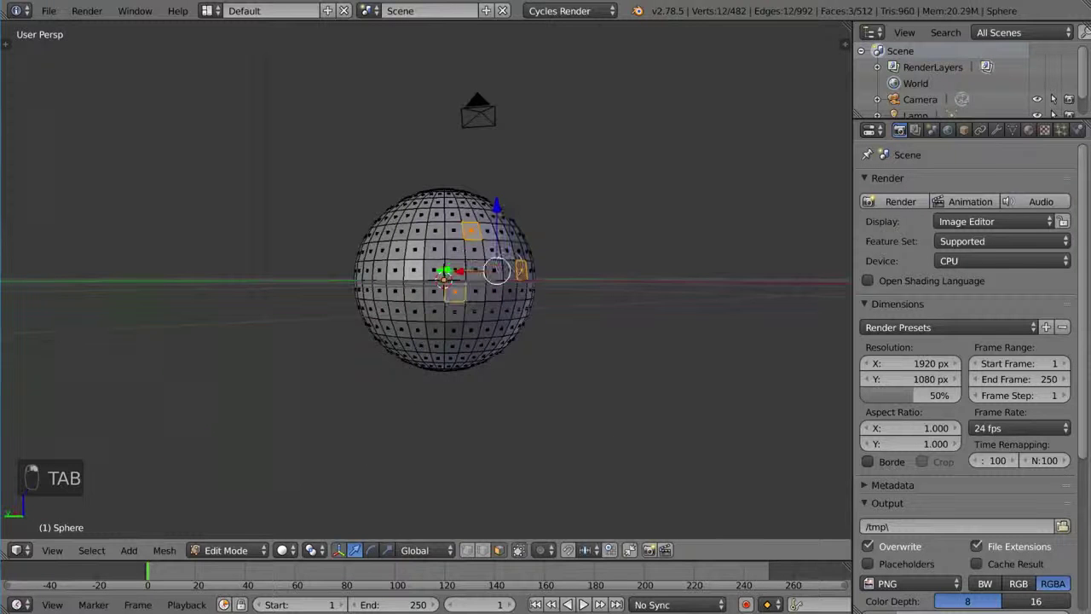
{"action": "middle_click_drag", "start_coordinate": [443, 282], "coordinate": [409, 273]}
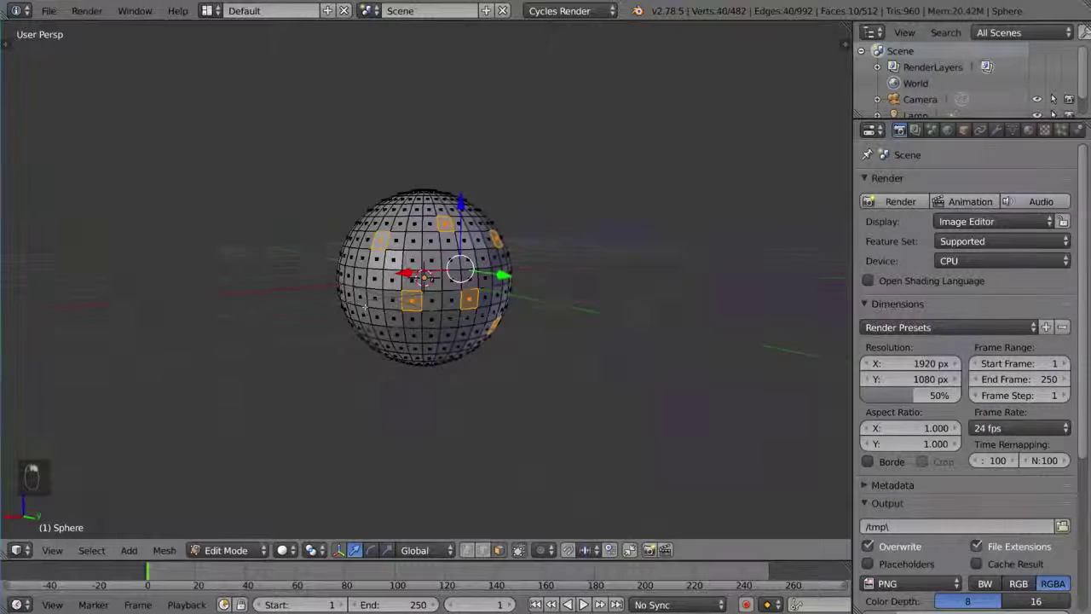
{"action": "mouse_move", "coordinate": [424, 277]}
{"action": "middle_mouse_down"}
{"action": "mouse_move", "coordinate": [412, 273]}
{"action": "mouse_move", "coordinate": [452, 273]}
{"action": "mouse_move", "coordinate": [458, 315]}
{"action": "middle_mouse_up"}
Add more scattered faces to the selection and extrude them all outward along their normals
{"action": "right_click", "coordinate": [411, 273], "text": "shift"}
{"action": "right_click", "coordinate": [456, 260], "text": "shift"}
{"action": "right_click", "coordinate": [458, 315], "text": "shift"}
{"action": "middle_click_drag", "start_coordinate": [426, 281], "coordinate": [432, 290]}
{"action": "right_click", "coordinate": [432, 290], "text": "shift"}
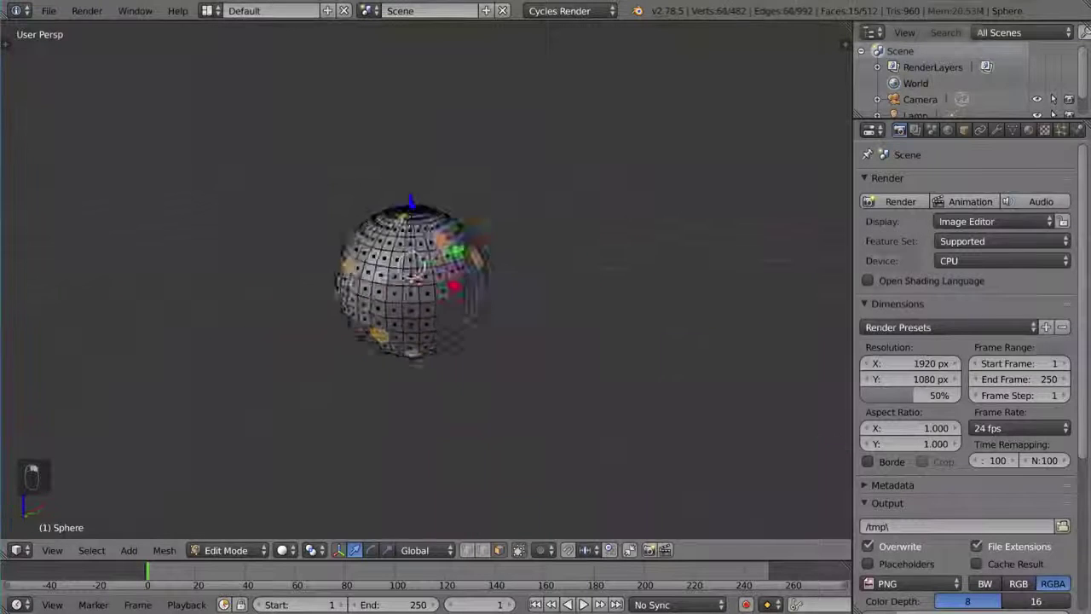
{"action": "right_click", "coordinate": [465, 247], "text": "shift"}
{"action": "key", "text": "e"}
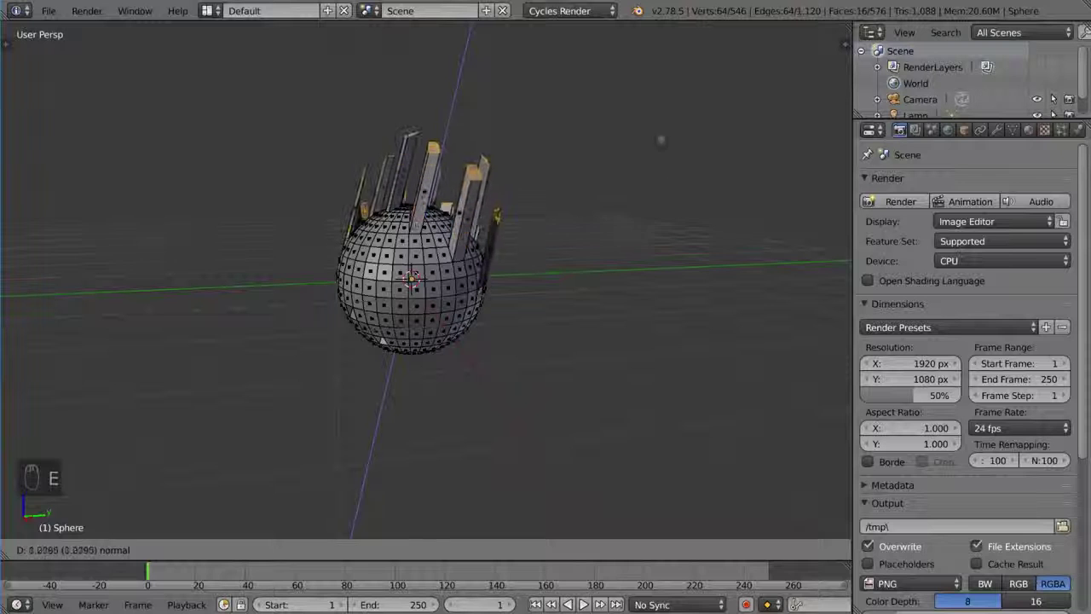
Confirm and enlarge the spike tips, then undo the spikes back to the smooth sphere and zoom out
{"action": "left_click", "coordinate": [567, 212]}
{"action": "key", "text": "s"}
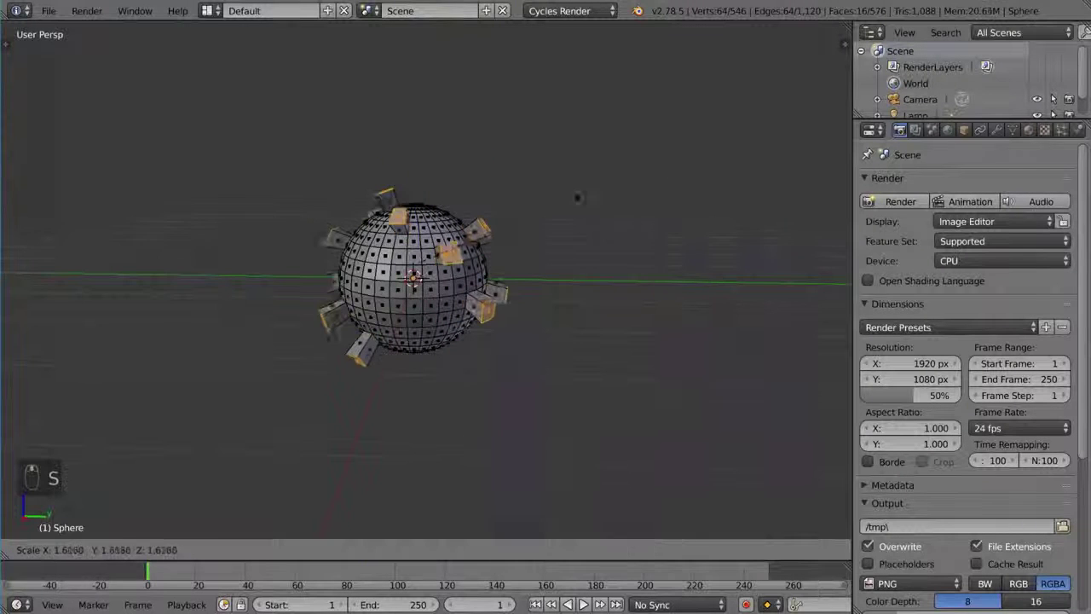
{"action": "left_click", "coordinate": [725, 168]}
{"action": "mouse_move", "coordinate": [724, 167]}
{"action": "middle_mouse_down"}
{"action": "mouse_move", "coordinate": [616, 241]}
{"action": "mouse_move", "coordinate": [664, 251]}
{"action": "mouse_move", "coordinate": [682, 278]}
{"action": "mouse_move", "coordinate": [648, 282]}
{"action": "middle_mouse_up"}
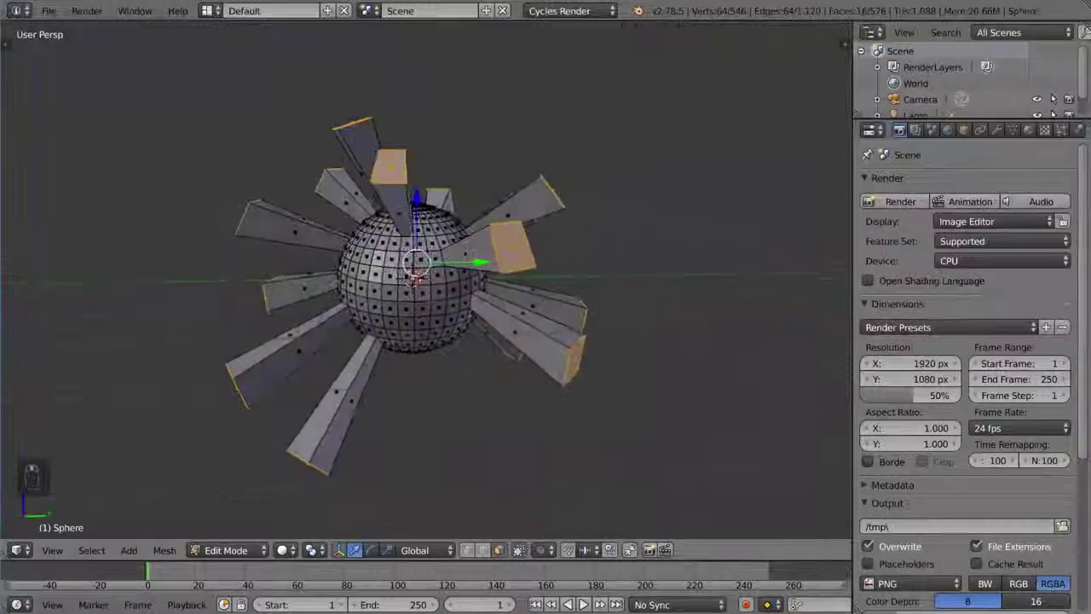
{"action": "key", "text": "ctrl+z"}
{"action": "key", "text": "ctrl+z"}
{"action": "scroll", "coordinate": [518, 253], "scroll_direction": "down", "scroll_amount": 2}
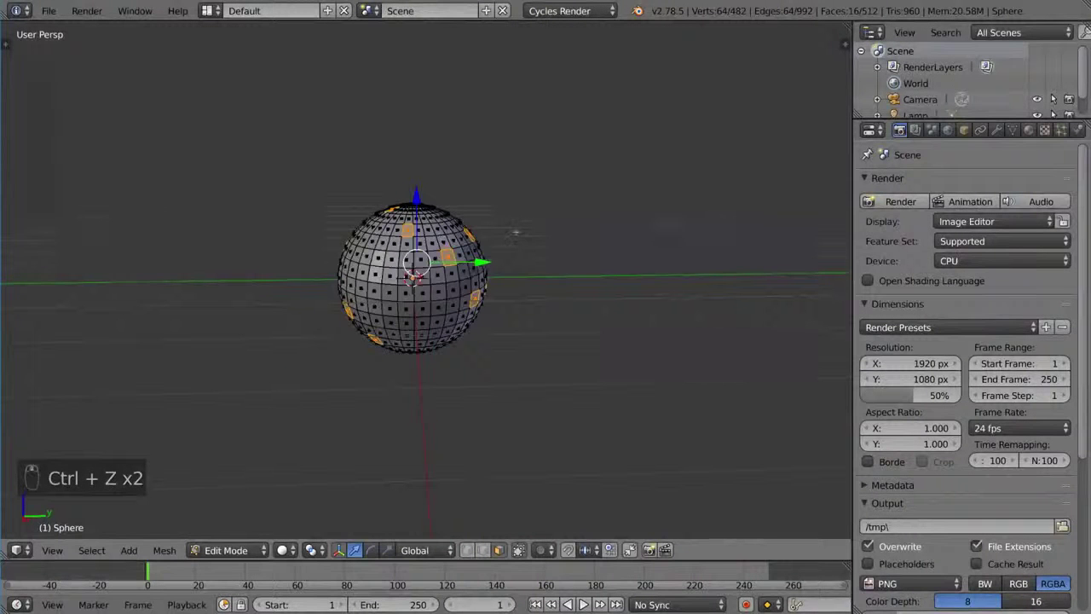
Use Extrude Individual from the Tool Shelf to turn the chosen faces into short separate spikes
{"action": "key", "text": "t"}
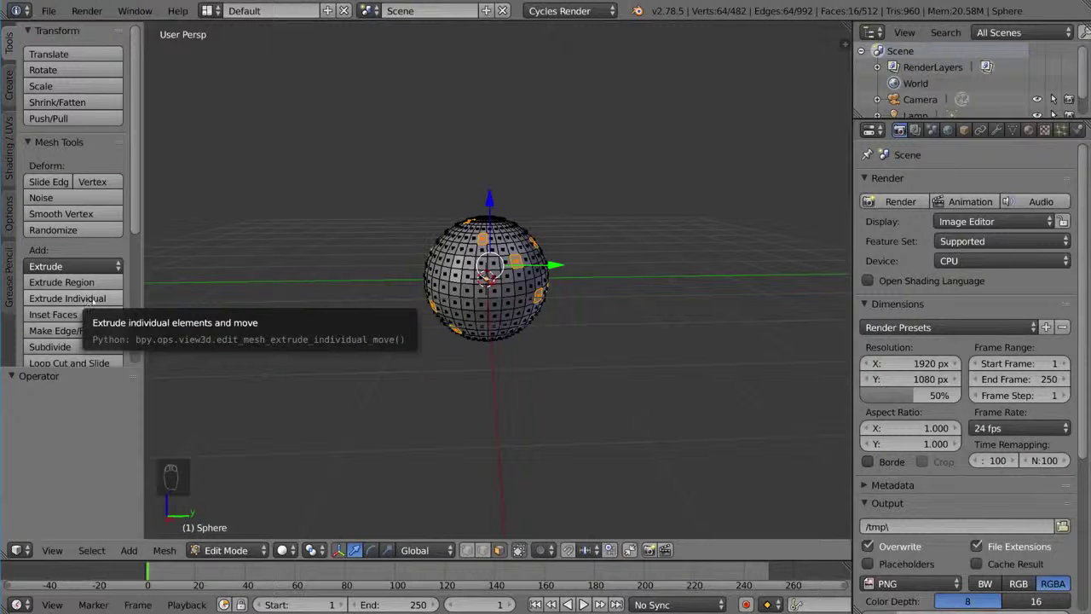
{"action": "left_click", "coordinate": [102, 303]}
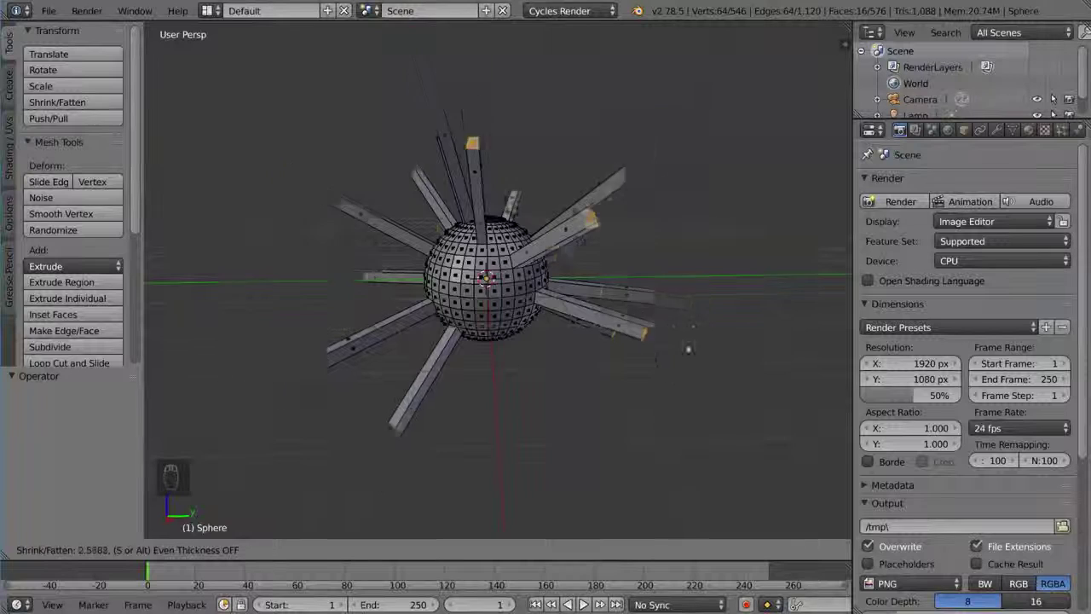
{"action": "left_click", "coordinate": [626, 340]}
{"action": "mouse_move", "coordinate": [626, 340]}
{"action": "middle_mouse_down"}
{"action": "mouse_move", "coordinate": [725, 390]}
{"action": "mouse_move", "coordinate": [648, 366]}
{"action": "middle_mouse_up"}
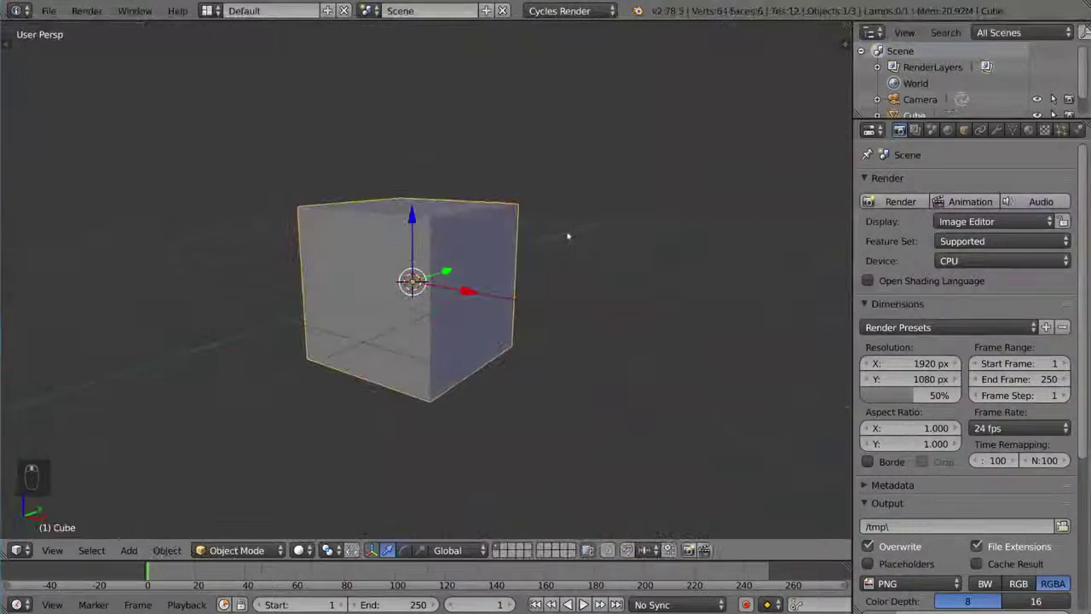
{"action": "middle_click_drag", "start_coordinate": [569, 237], "coordinate": [561, 276]}
{"action": "middle_click_drag", "start_coordinate": [620, 311], "coordinate": [558, 303]}
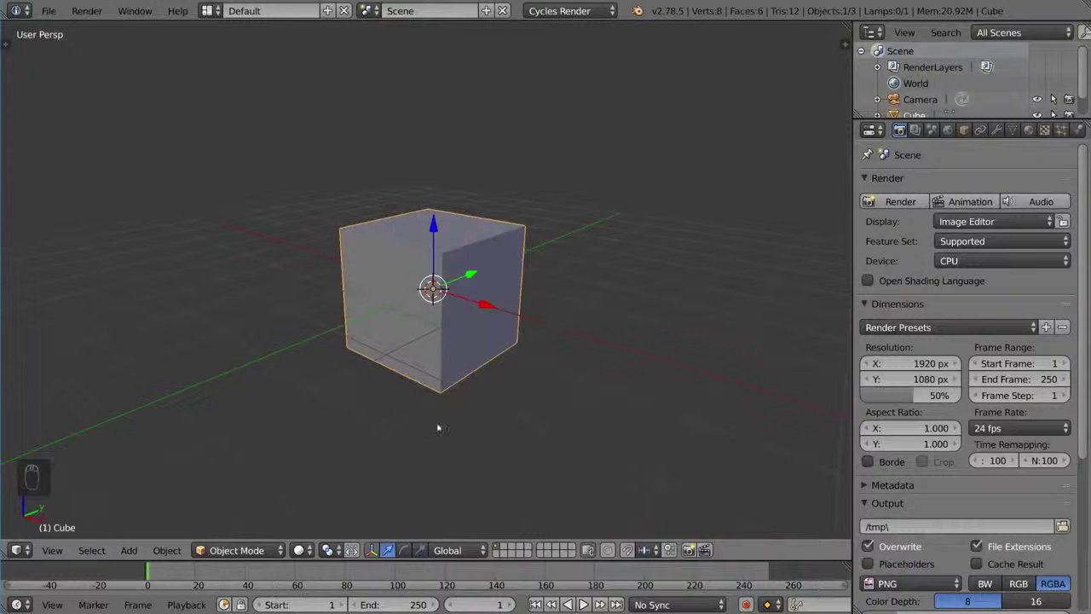
In Edit Mode, flatten the cube along Z into a thin slab and shrink it slightly
{"action": "middle_click_drag", "start_coordinate": [506, 402], "coordinate": [503, 395]}
{"action": "key", "text": "Tab"}
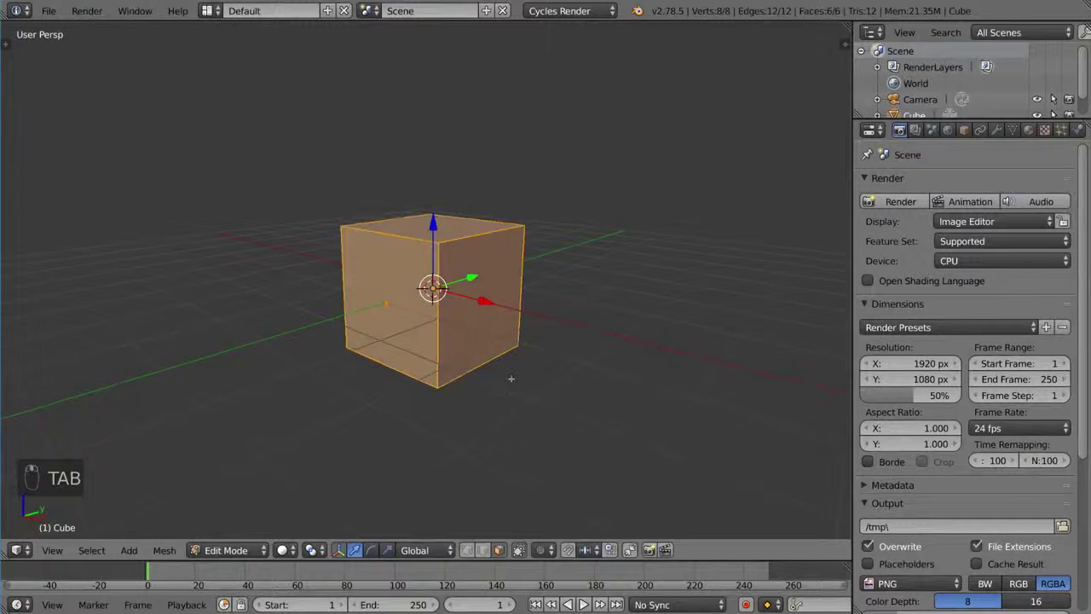
{"action": "key", "text": "s"}
{"action": "key", "text": "z"}
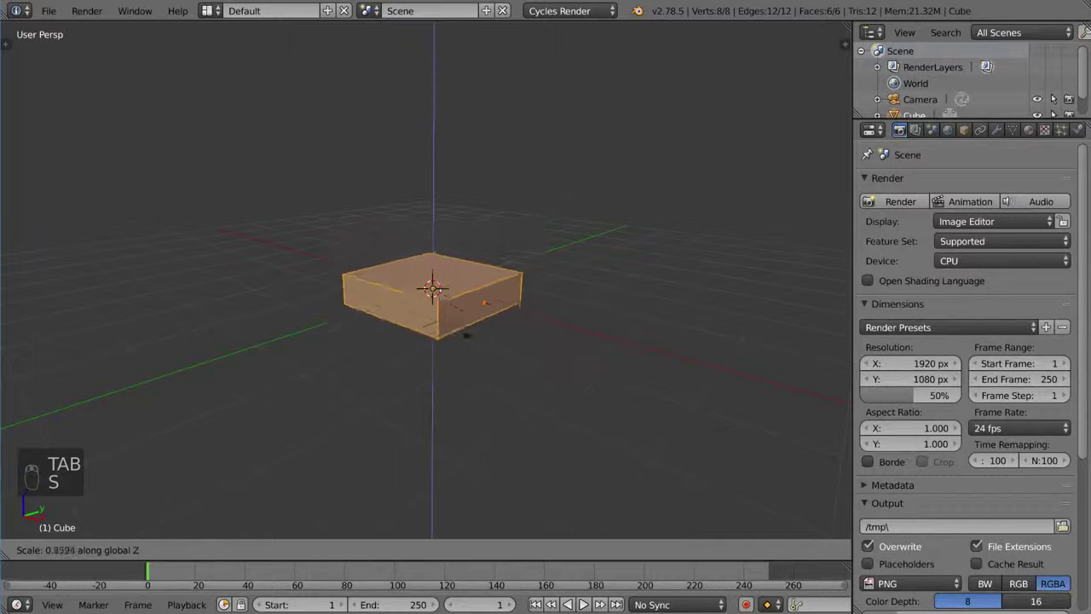
{"action": "left_click", "coordinate": [511, 358]}
{"action": "mouse_move", "coordinate": [511, 358]}
{"action": "middle_mouse_down"}
{"action": "mouse_move", "coordinate": [596, 376]}
{"action": "mouse_move", "coordinate": [514, 368]}
{"action": "middle_mouse_up"}
{"action": "key", "text": "s"}
{"action": "left_click", "coordinate": [565, 366]}
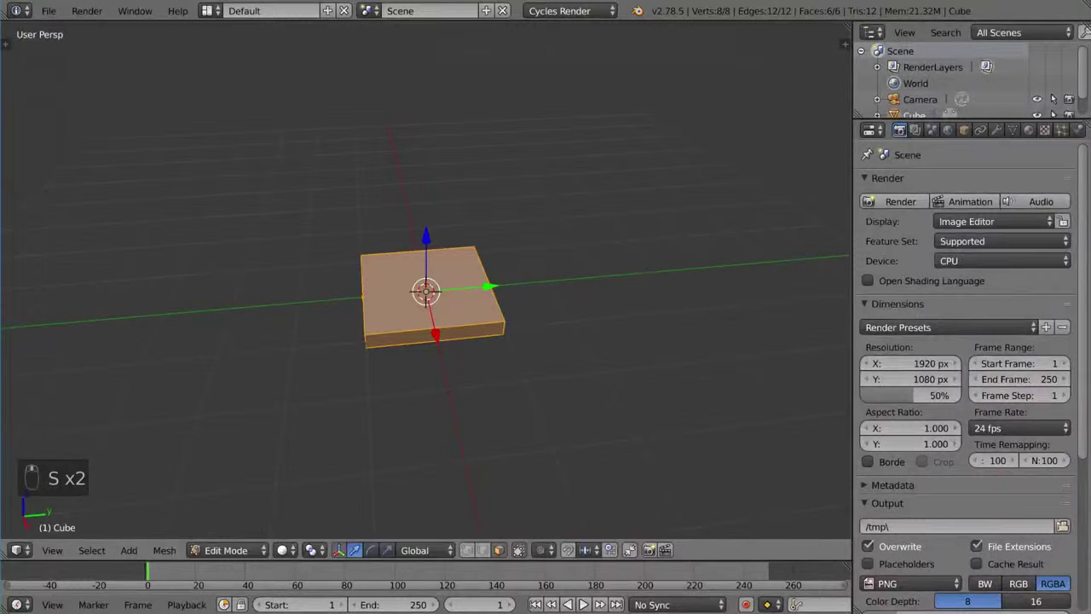
Add two edge loops each way to divide the slab into a three-by-three grid
{"action": "key", "text": "ctrl+r"}
{"action": "scroll", "coordinate": [448, 317], "scroll_direction": "up", "scroll_amount": 1}
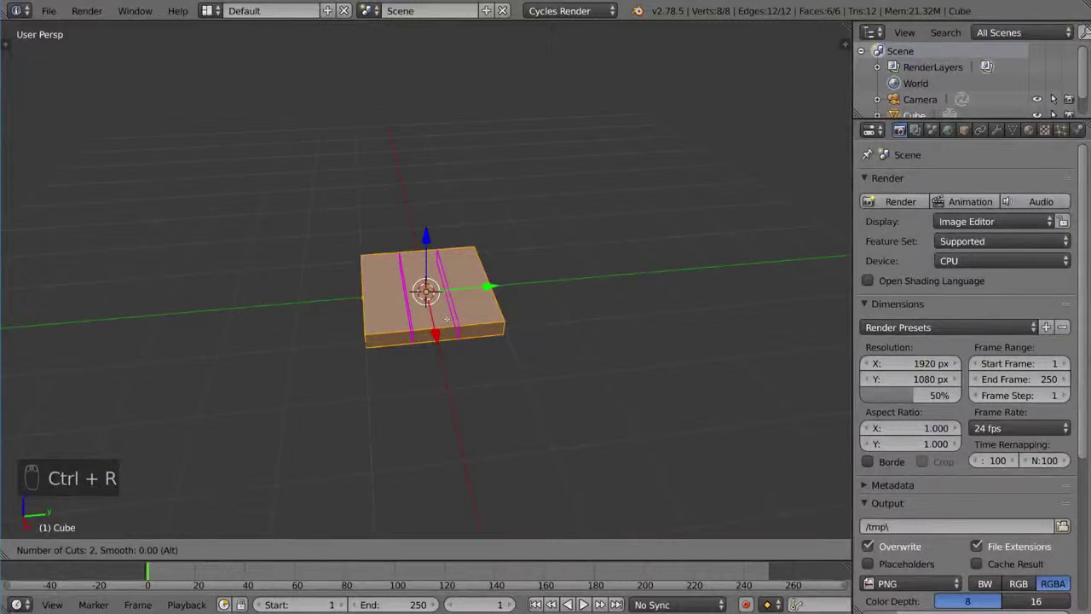
{"action": "left_click", "coordinate": [446, 319]}
{"action": "right_click", "coordinate": [445, 319]}
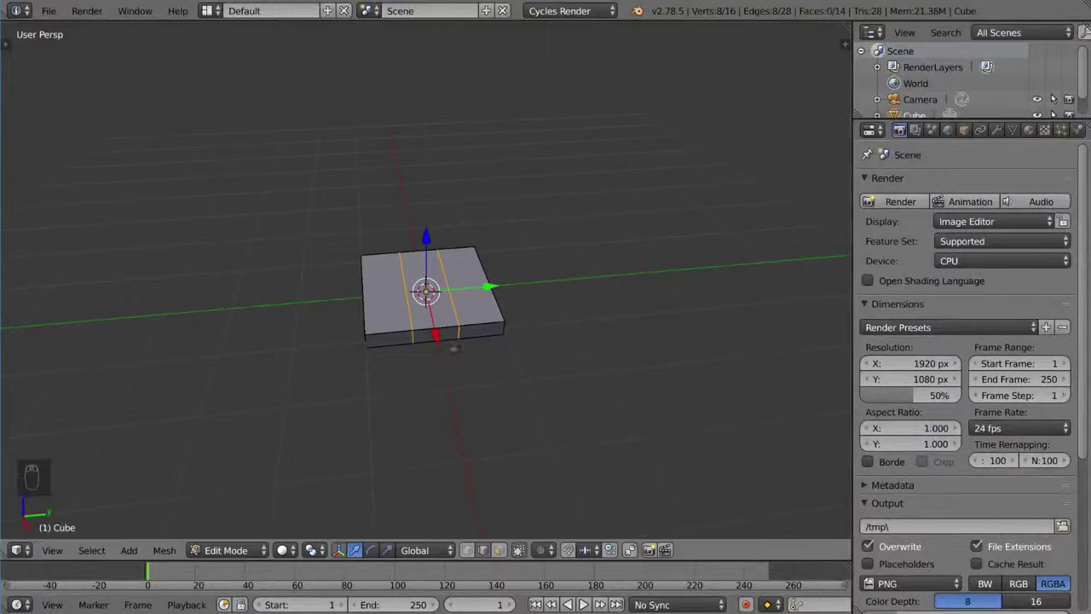
{"action": "middle_click_drag", "start_coordinate": [523, 371], "coordinate": [481, 377]}
{"action": "key", "text": "ctrl+r"}
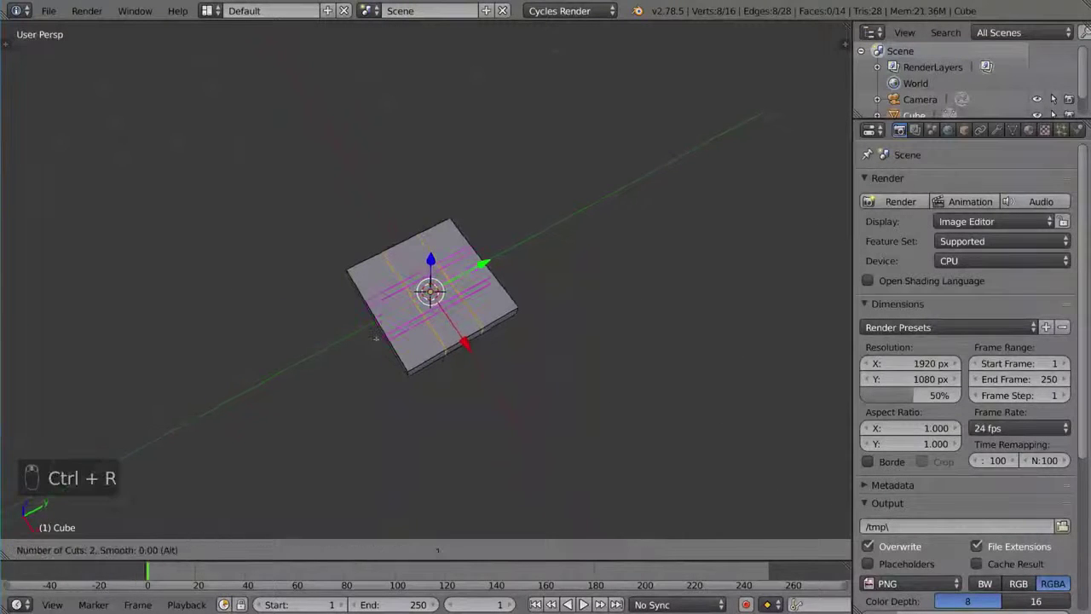
{"action": "left_click", "coordinate": [377, 334]}
{"action": "right_click", "coordinate": [378, 336]}
{"action": "middle_click_drag", "start_coordinate": [502, 342], "coordinate": [485, 240]}
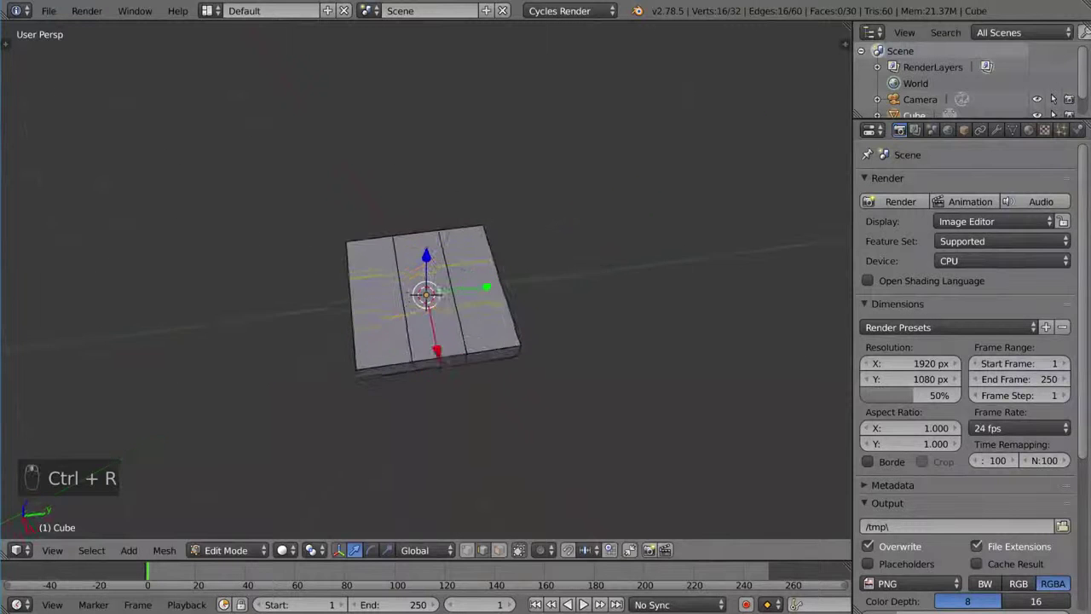
In face select mode, select the slab's four corner faces for the legs
{"action": "key", "text": "ctrl+Tab"}
{"action": "middle_click_drag", "start_coordinate": [526, 289], "coordinate": [577, 274]}
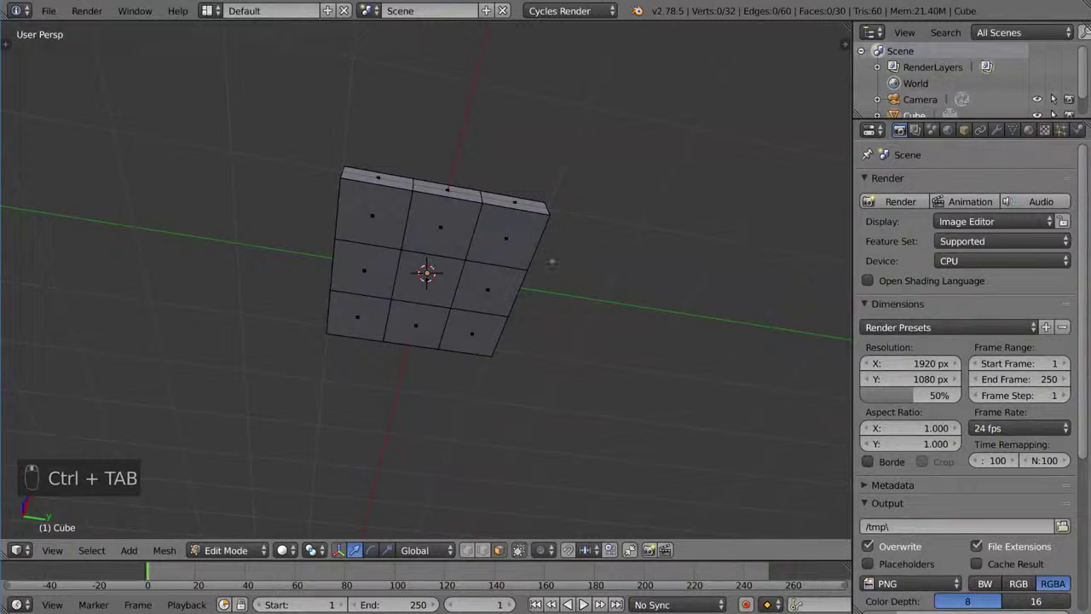
{"action": "right_click", "coordinate": [505, 242]}
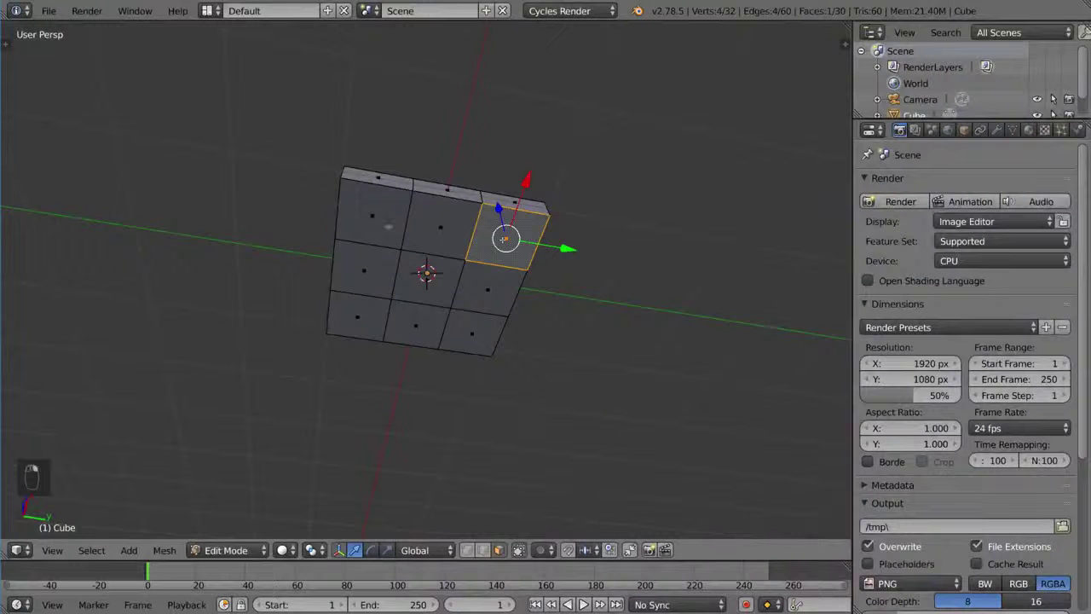
{"action": "right_click", "coordinate": [375, 218], "text": "shift"}
{"action": "right_click", "coordinate": [360, 317], "text": "shift"}
{"action": "right_click", "coordinate": [471, 332], "text": "shift"}
Add two back-edge faces to the selection and extrude all selected faces in place
{"action": "middle_click_drag", "start_coordinate": [472, 332], "coordinate": [477, 281]}
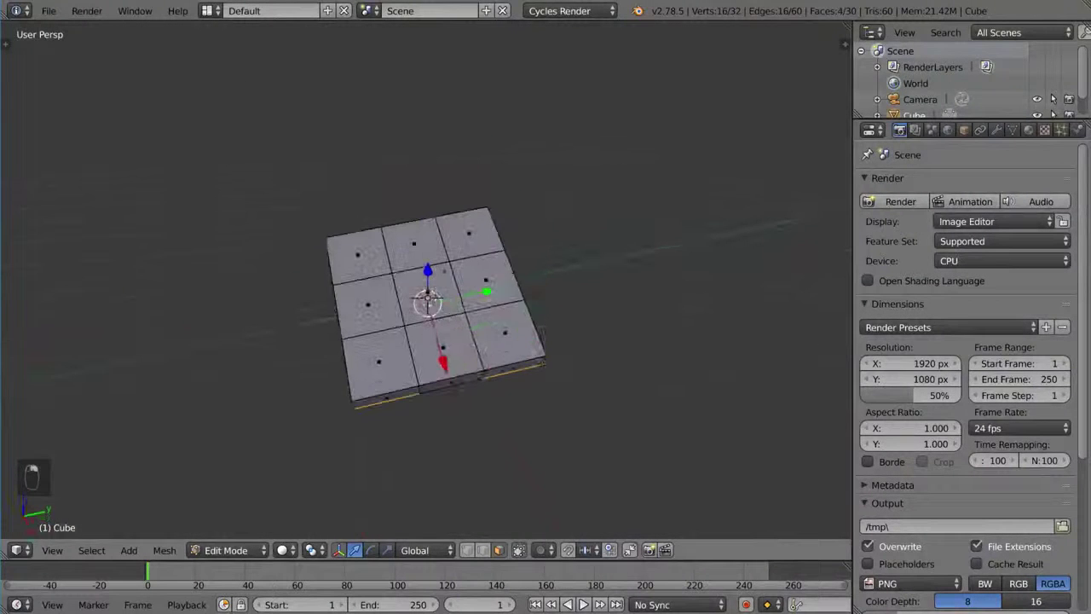
{"action": "right_click", "coordinate": [507, 337], "text": "shift"}
{"action": "right_click", "coordinate": [469, 234], "text": "shift"}
{"action": "mouse_move", "coordinate": [469, 235]}
{"action": "middle_mouse_down"}
{"action": "mouse_move", "coordinate": [467, 183]}
{"action": "mouse_move", "coordinate": [478, 183]}
{"action": "middle_mouse_up"}
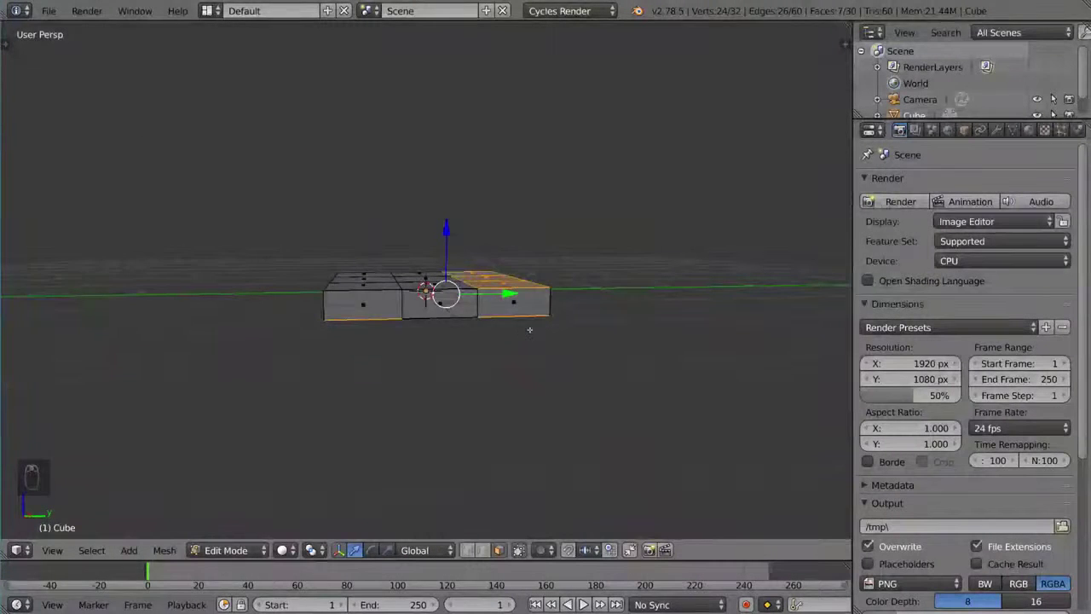
{"action": "middle_click_drag", "start_coordinate": [529, 329], "coordinate": [530, 325]}
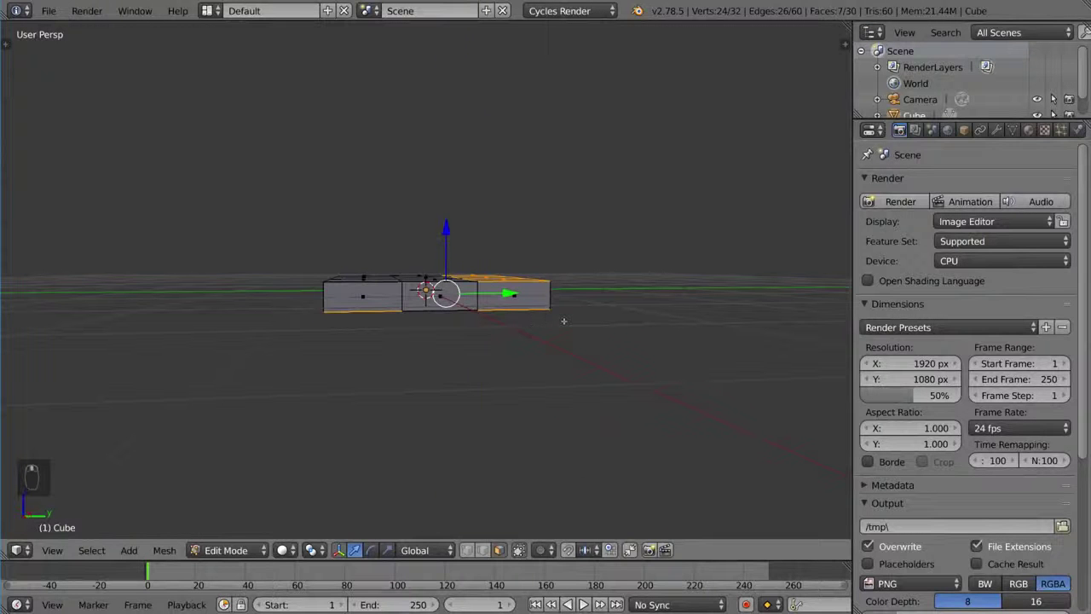
{"action": "key", "text": "e"}
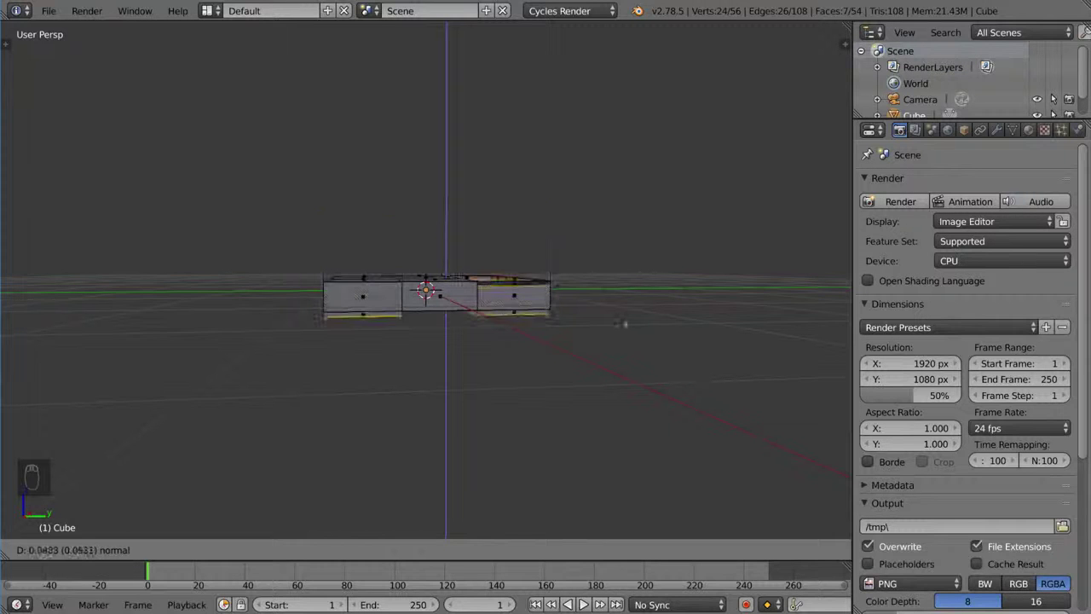
{"action": "right_click", "coordinate": [614, 302]}
Stretch the extruded faces along Z into legs and a tall back, then return to Object Mode
{"action": "middle_click_drag", "start_coordinate": [662, 322], "coordinate": [639, 321]}
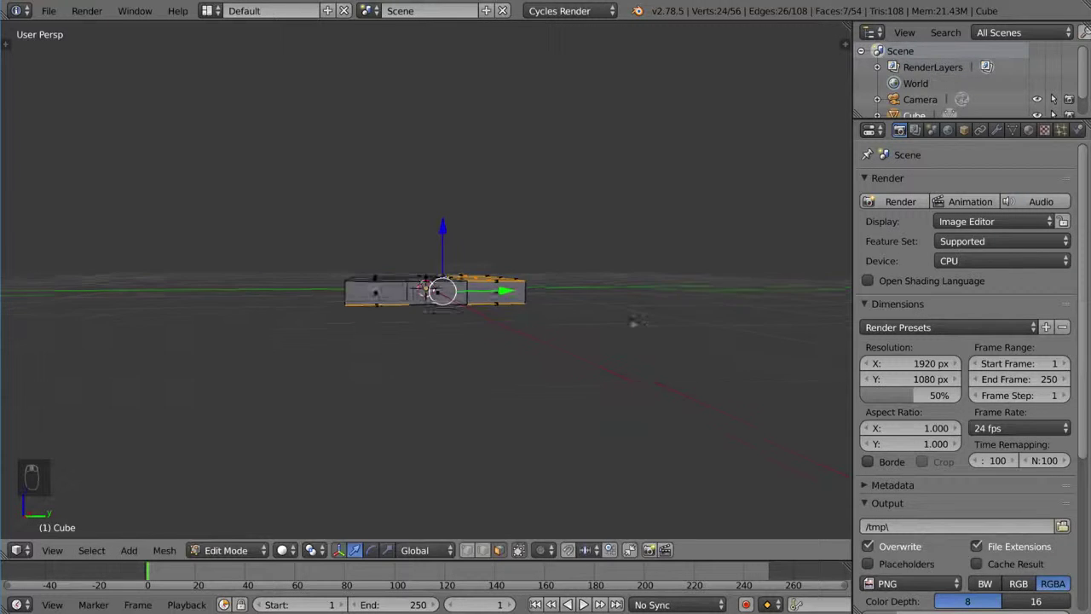
{"action": "key", "text": "s"}
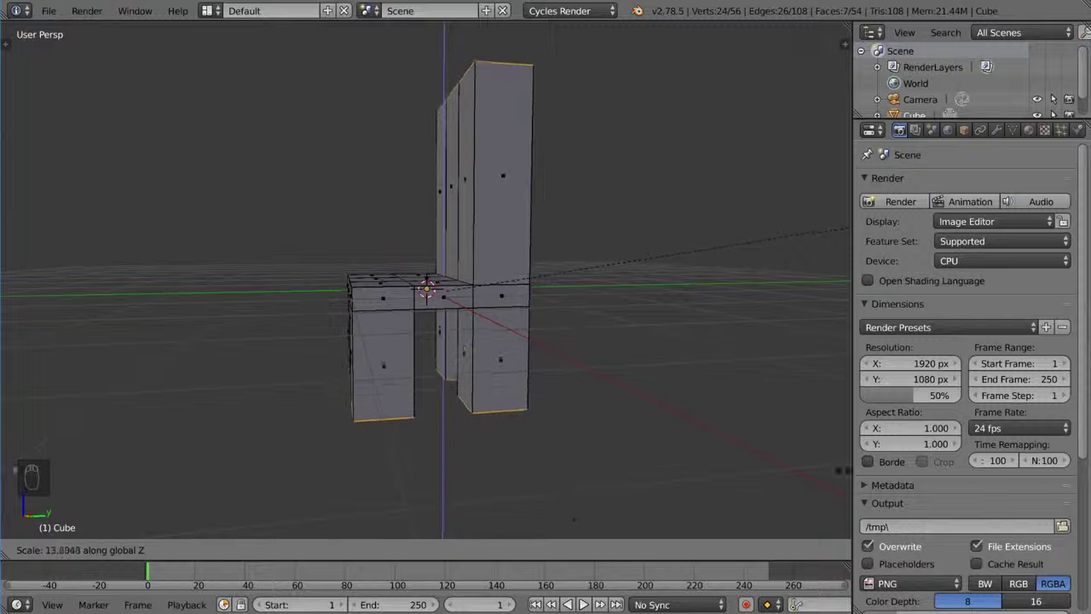
{"action": "left_click", "coordinate": [137, 455]}
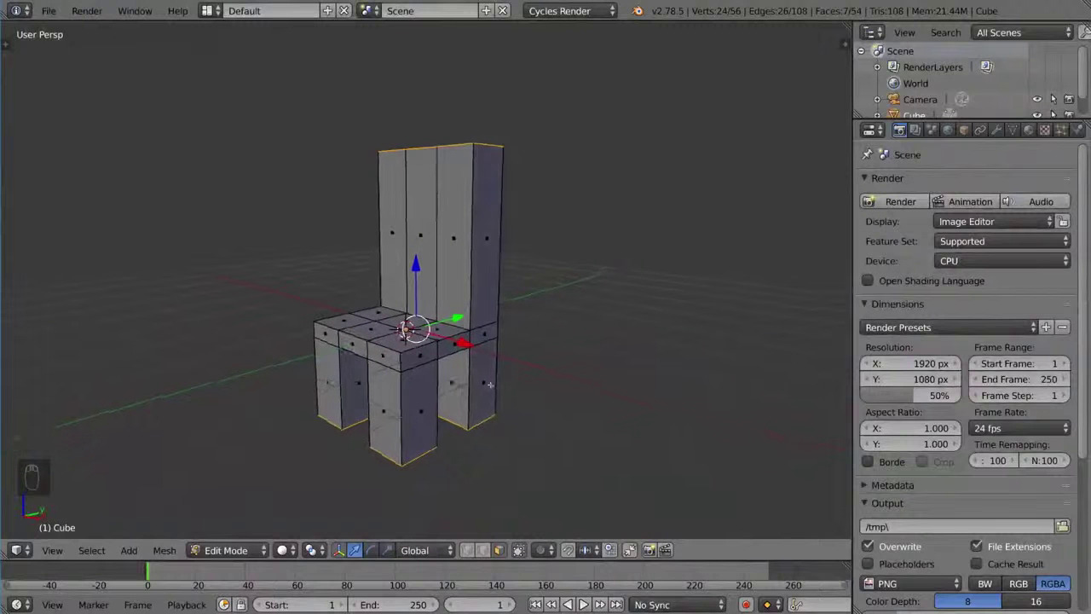
{"action": "key", "text": "Tab"}
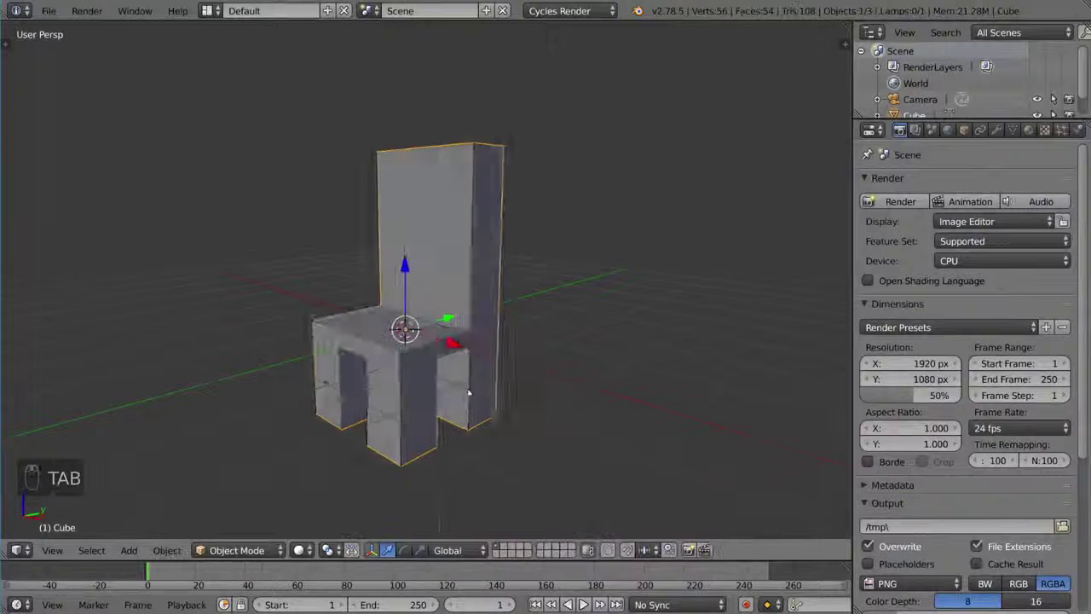